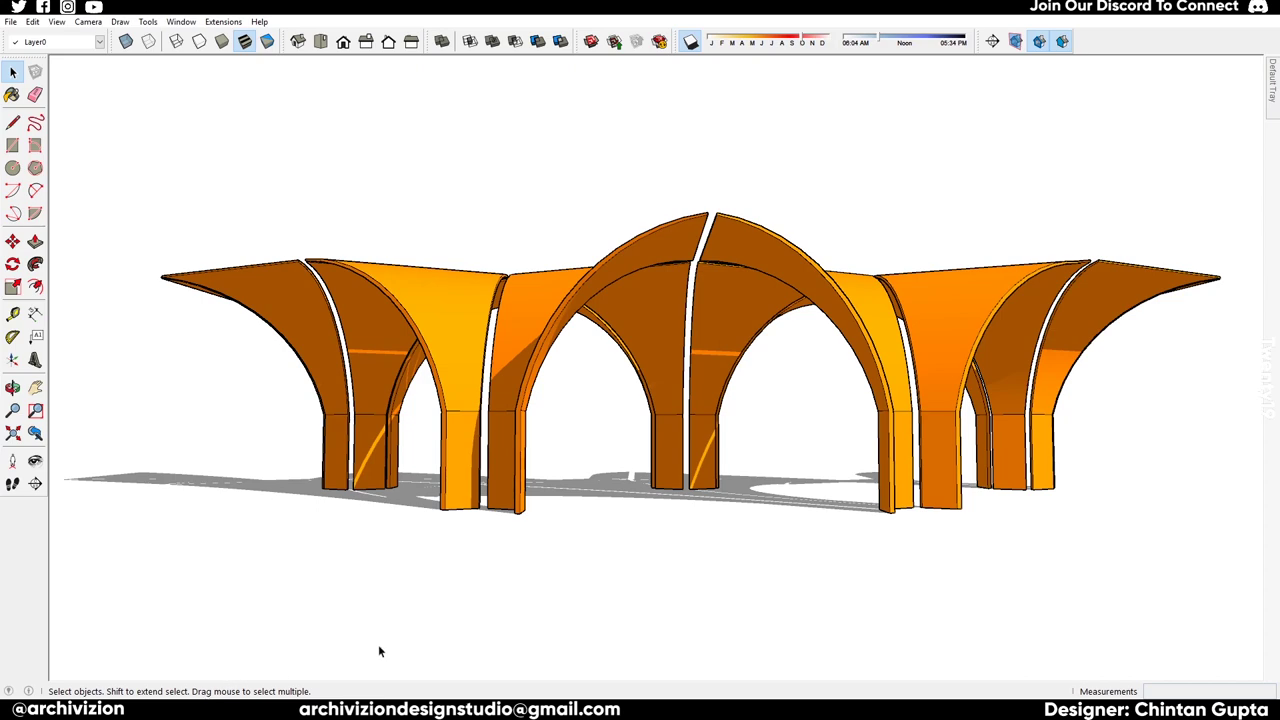
- Examine the finished vaulted arch pavilion model from several angles
middle_click_drag(371, 651, 577, 383)
scroll(740, 375, "up", 3)
scroll(495, 406, "down", 1)
scroll(694, 434, "up", 1)
middle_click_drag(694, 434, 615, 434, "shift")
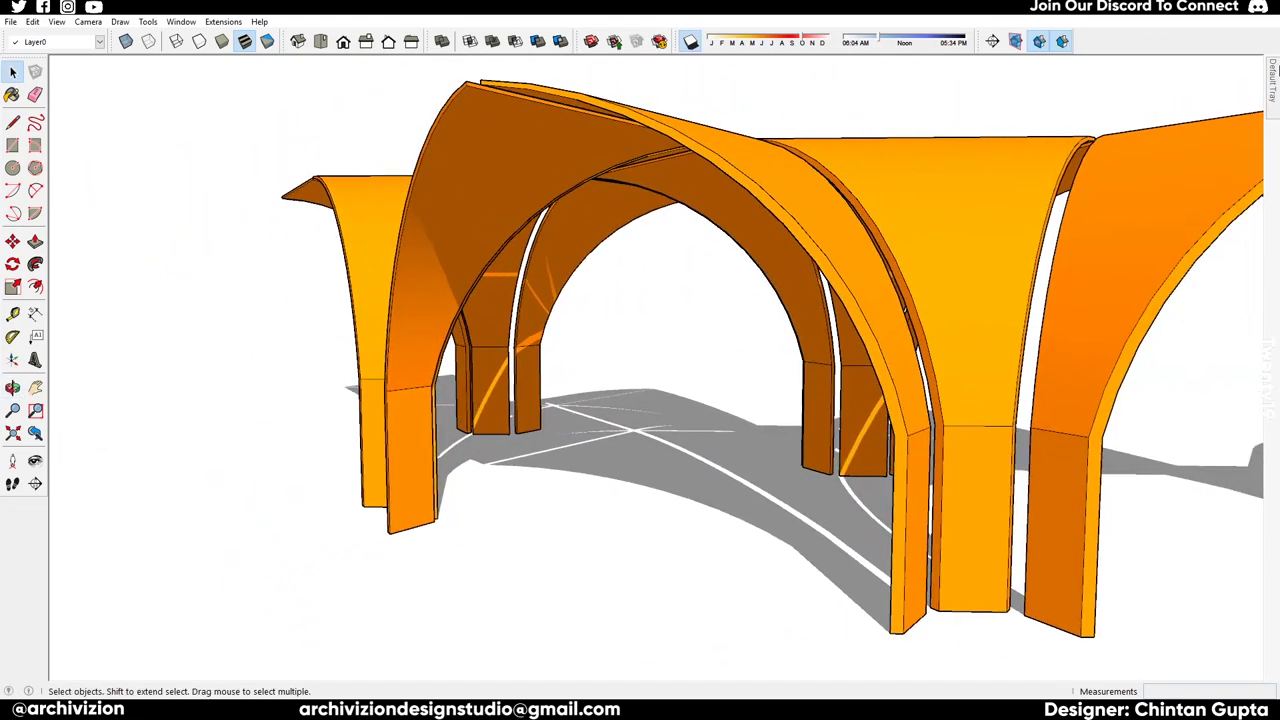
middle_click_drag(860, 330, 767, 280)
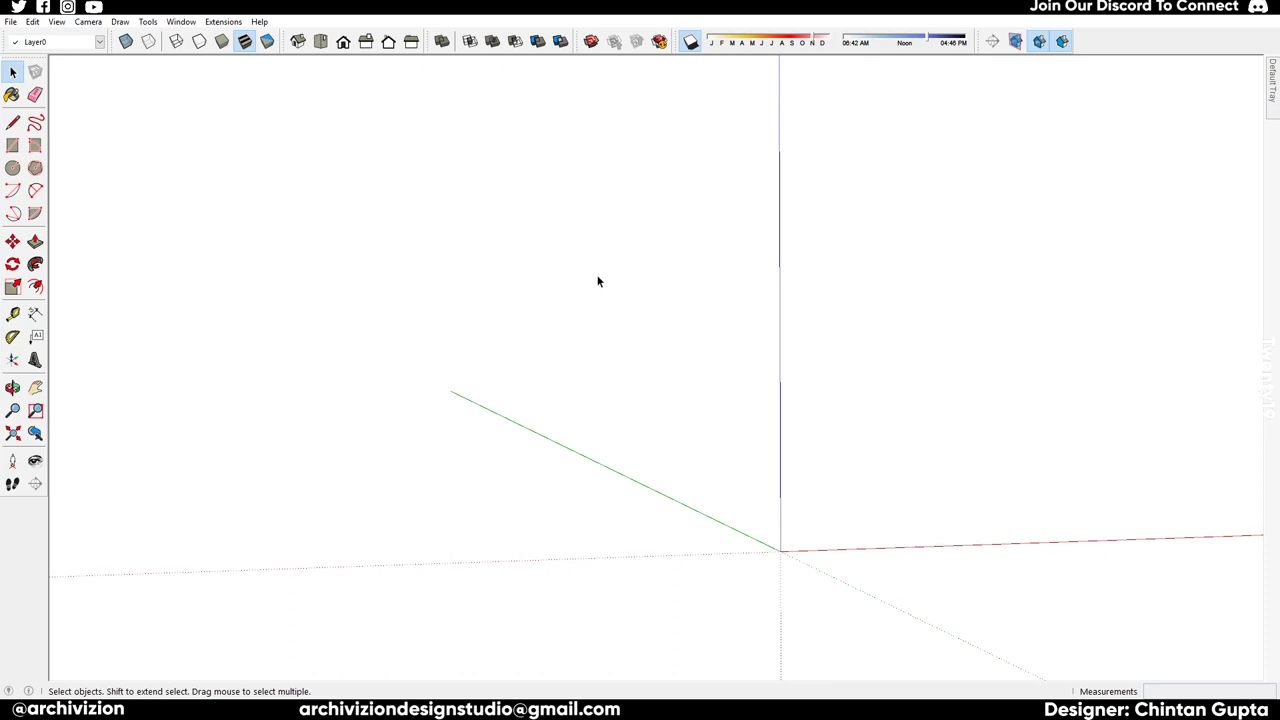
- Draw an upright rectangle from the origin, standing perpendicular to the ground plane along the red axis
key("r")
left_click(624, 546)
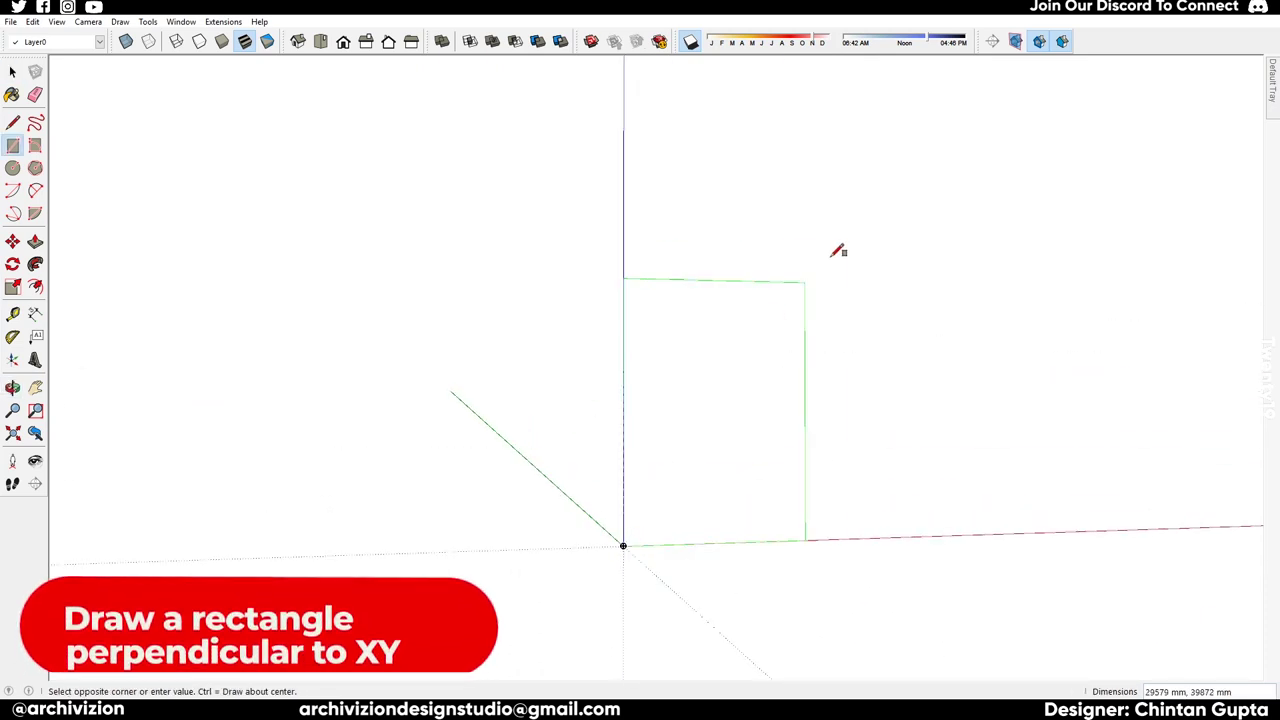
left_click(915, 151)
middle_click_drag(855, 365, 773, 378)
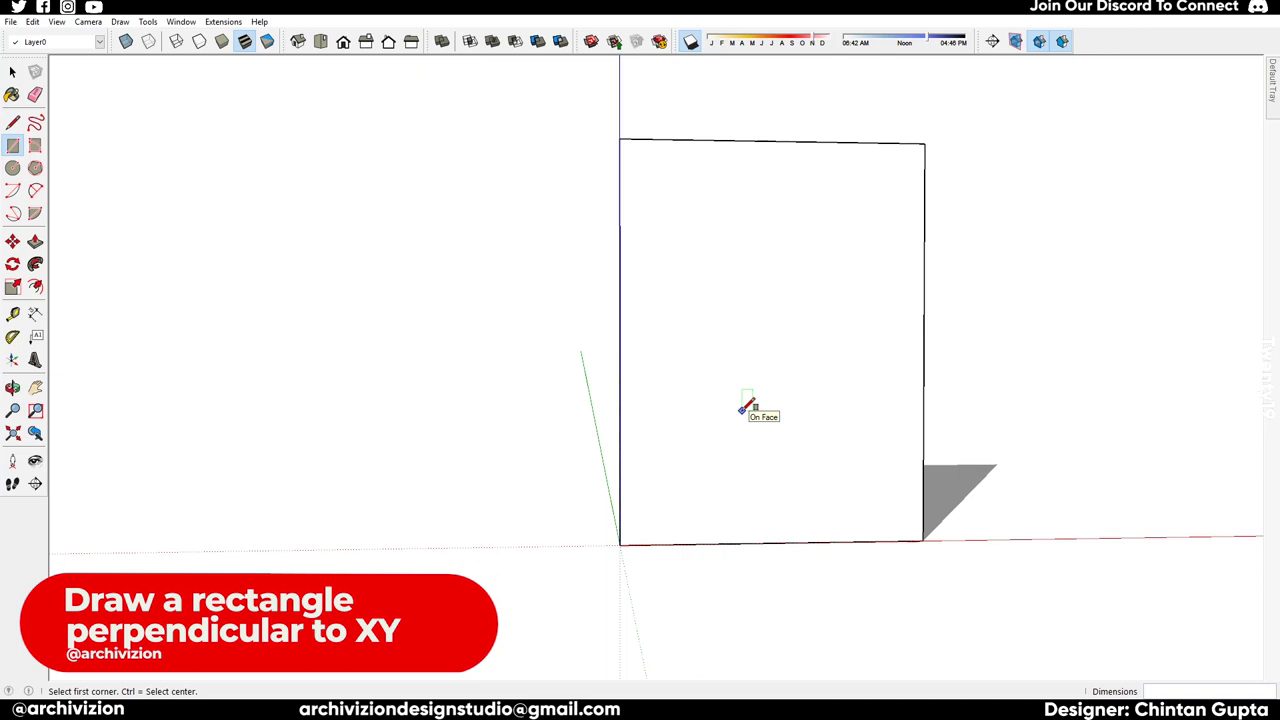
- Draw a two-point arc from the rectangle's blue-axis edge to its opposite upper corner, with a bulge of about 9767 mm
middle_click_drag(872, 215, 884, 288)
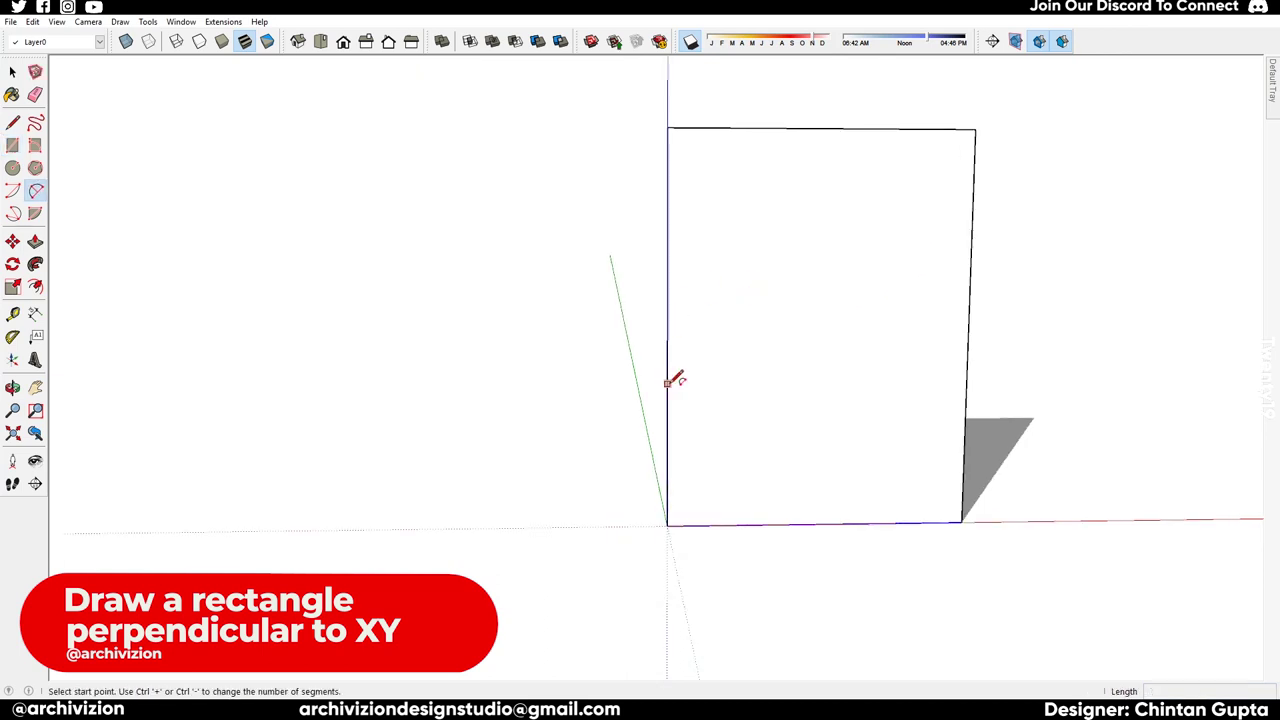
left_click(667, 383)
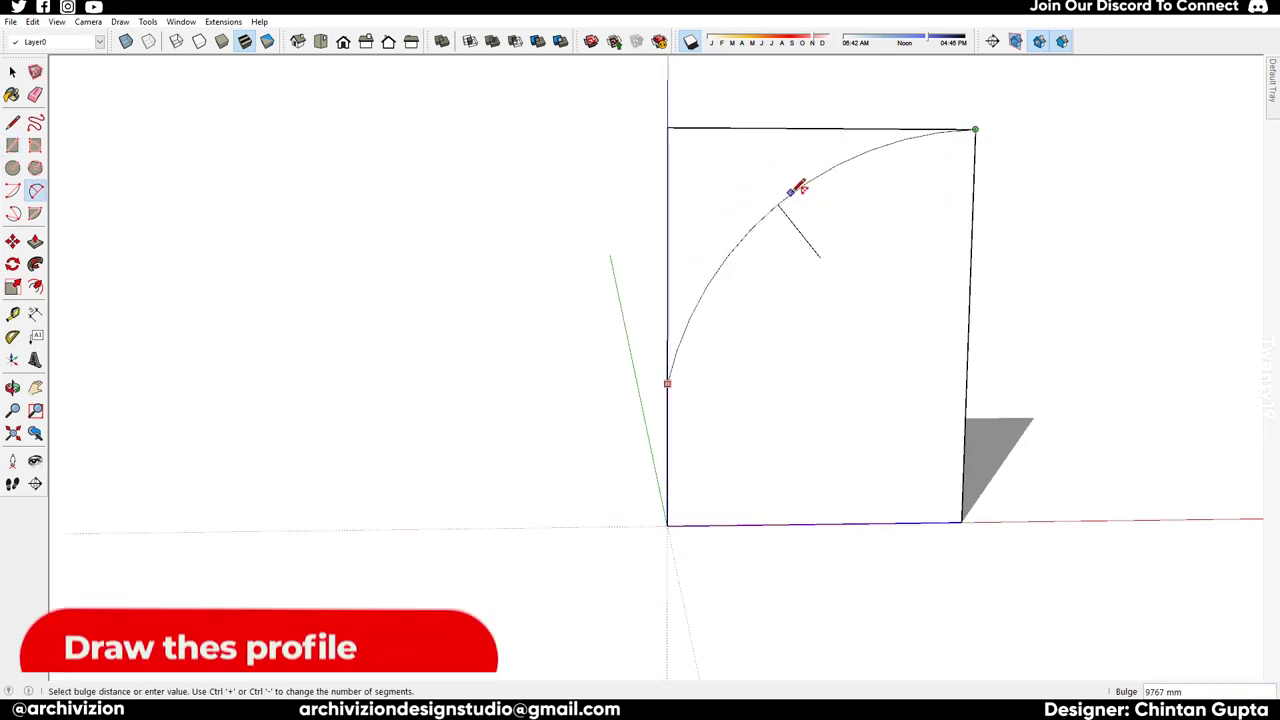
left_click(800, 188)
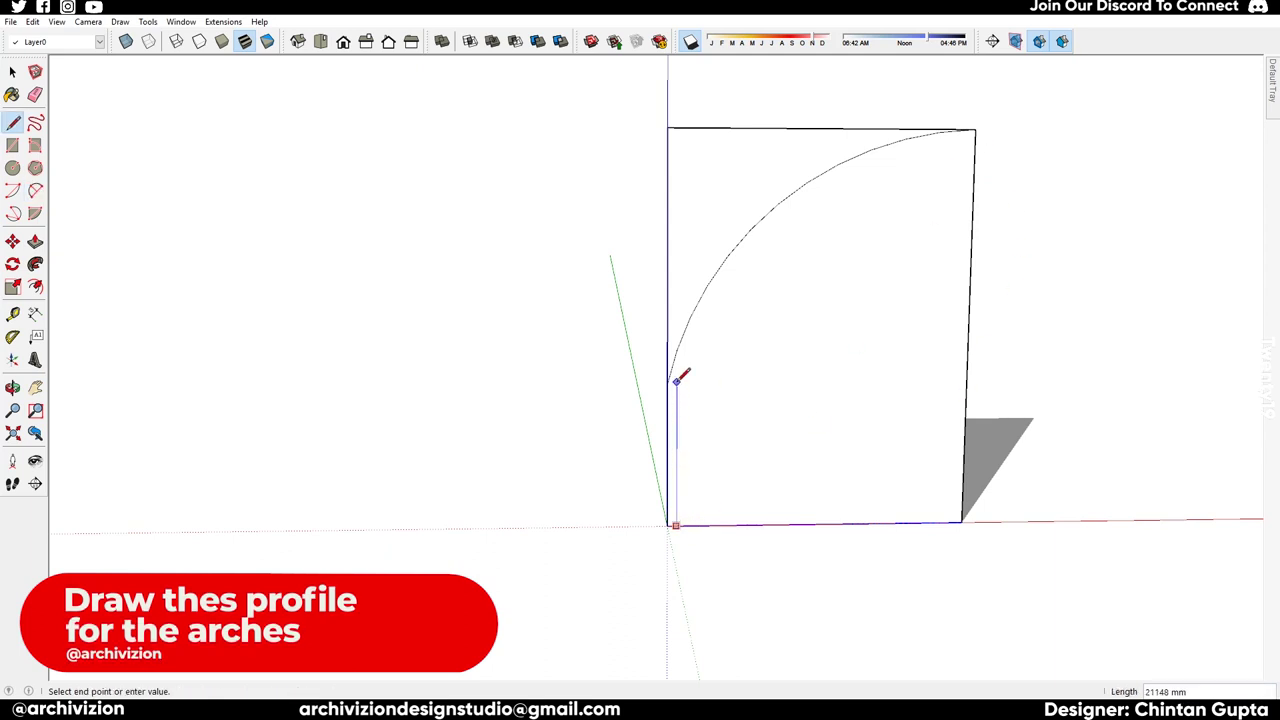
- Complete the arch profile with an inset vertical line about 20865 mm long and an inner arc reaching the rectangle's far edge
scroll(676, 381, "up", 4)
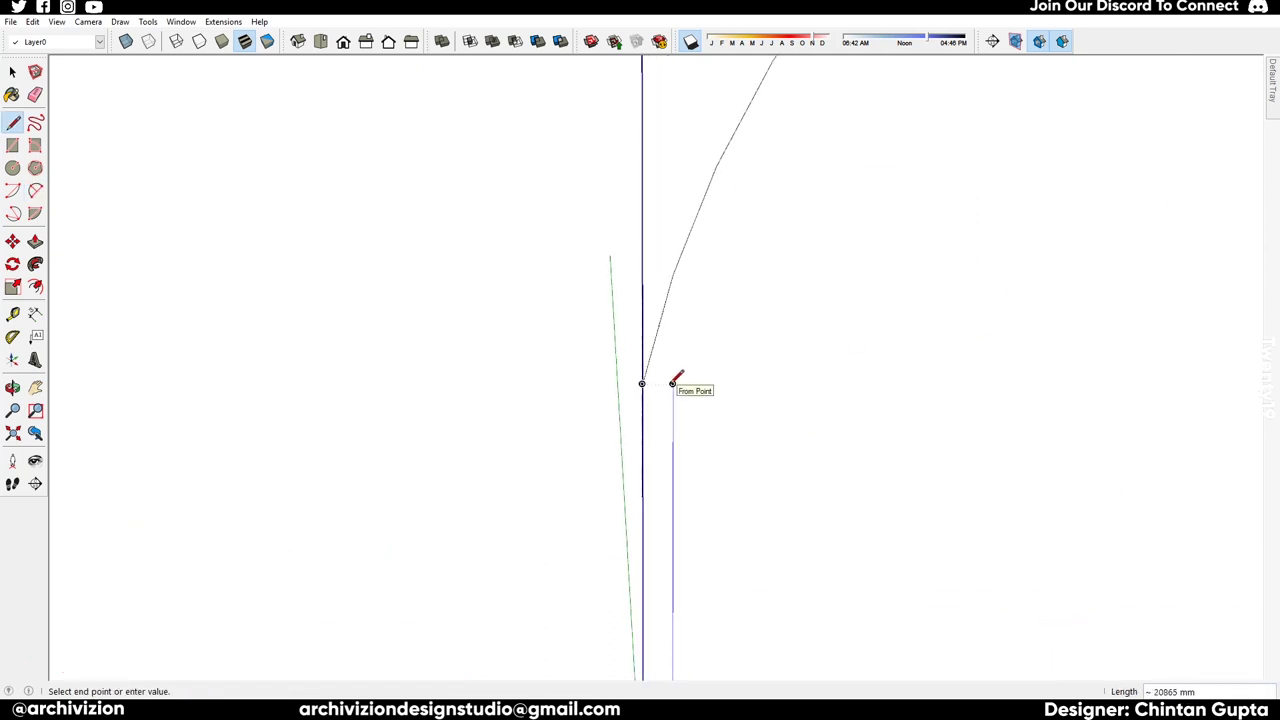
scroll(676, 381, "down", 4)
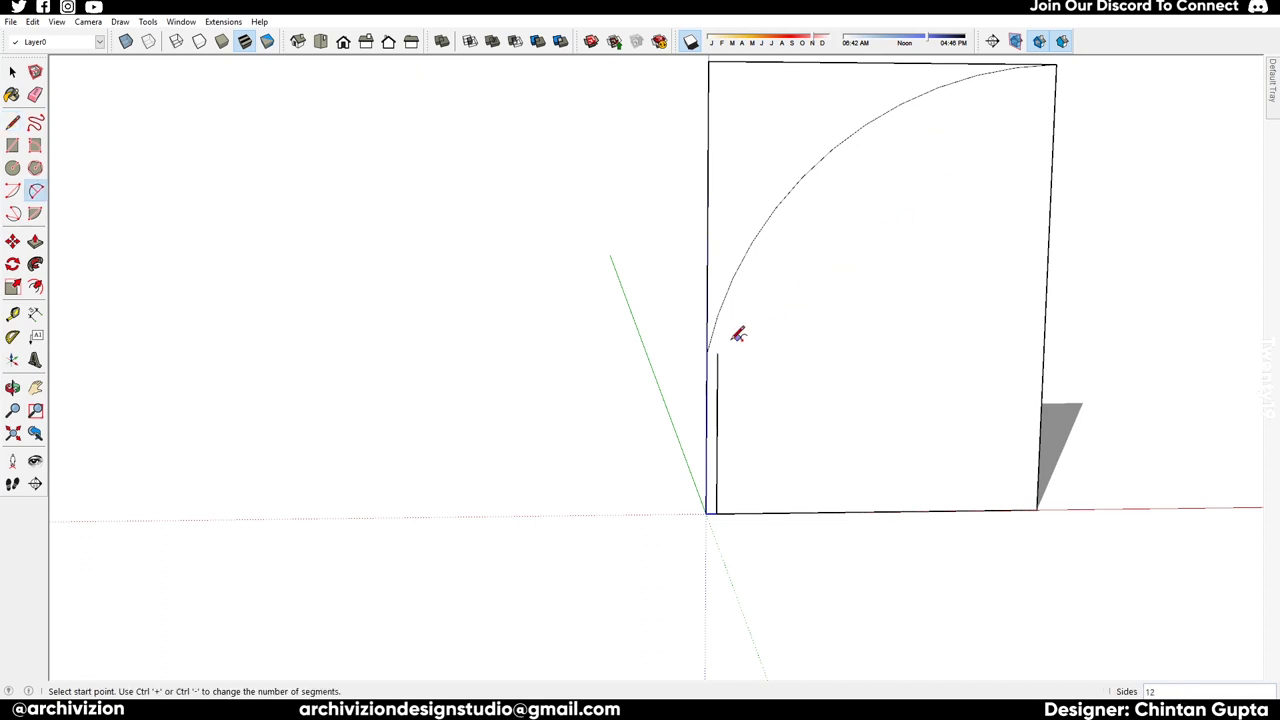
scroll(1063, 63, "up", 3)
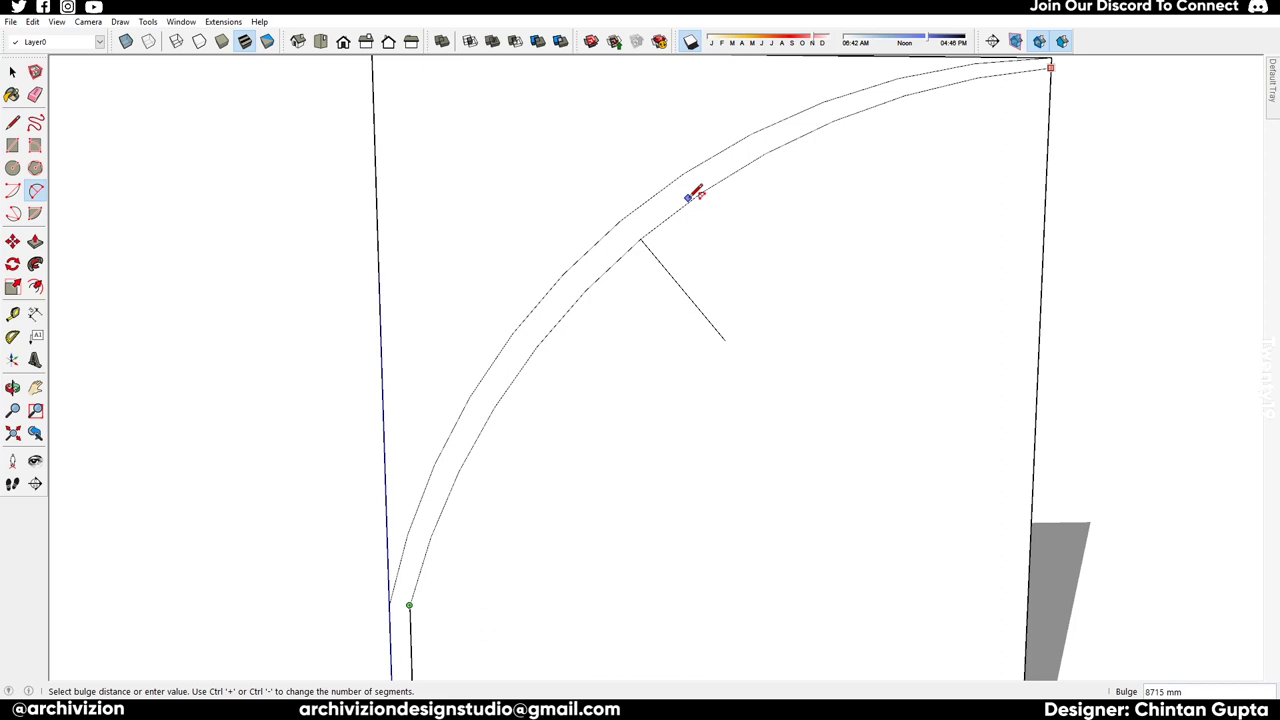
scroll(1029, 206, "down", 1)
scroll(1035, 165, "up", 3)
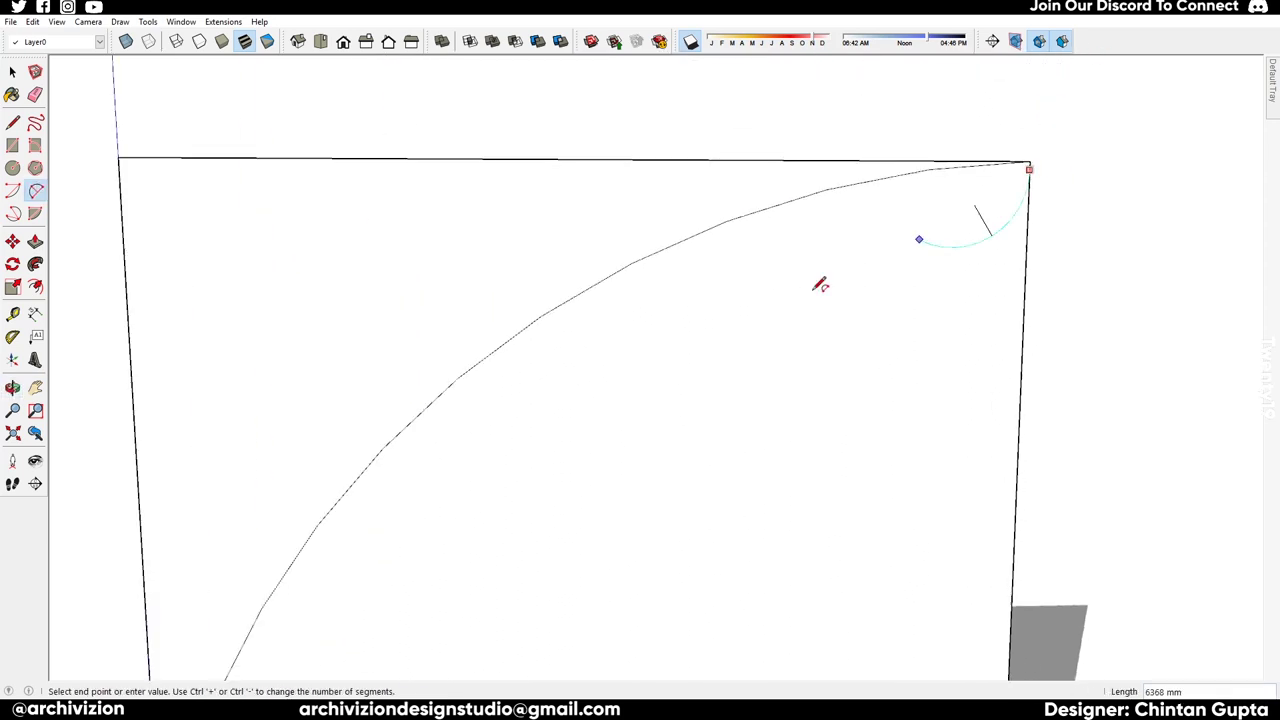
scroll(820, 285, "up", 2)
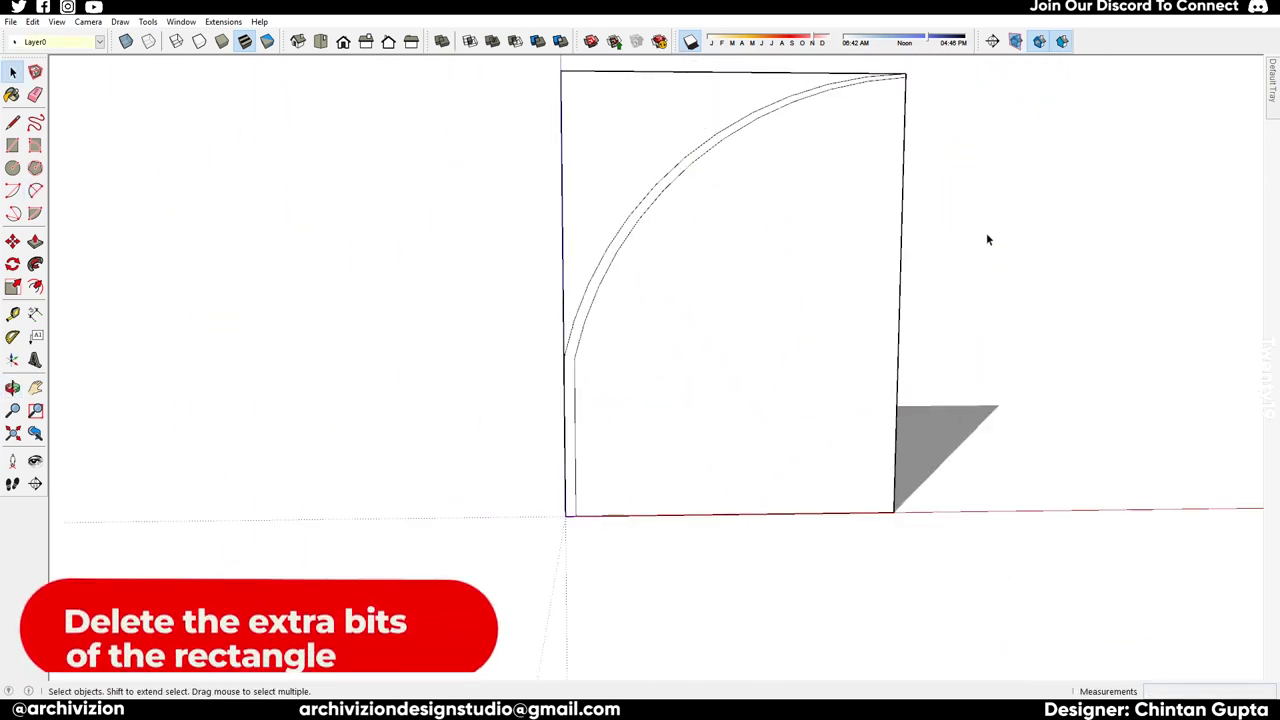
- Erase the parts of the rectangle outside the thin arch profile
key("e")
middle_click_drag(706, 563, 531, 143)
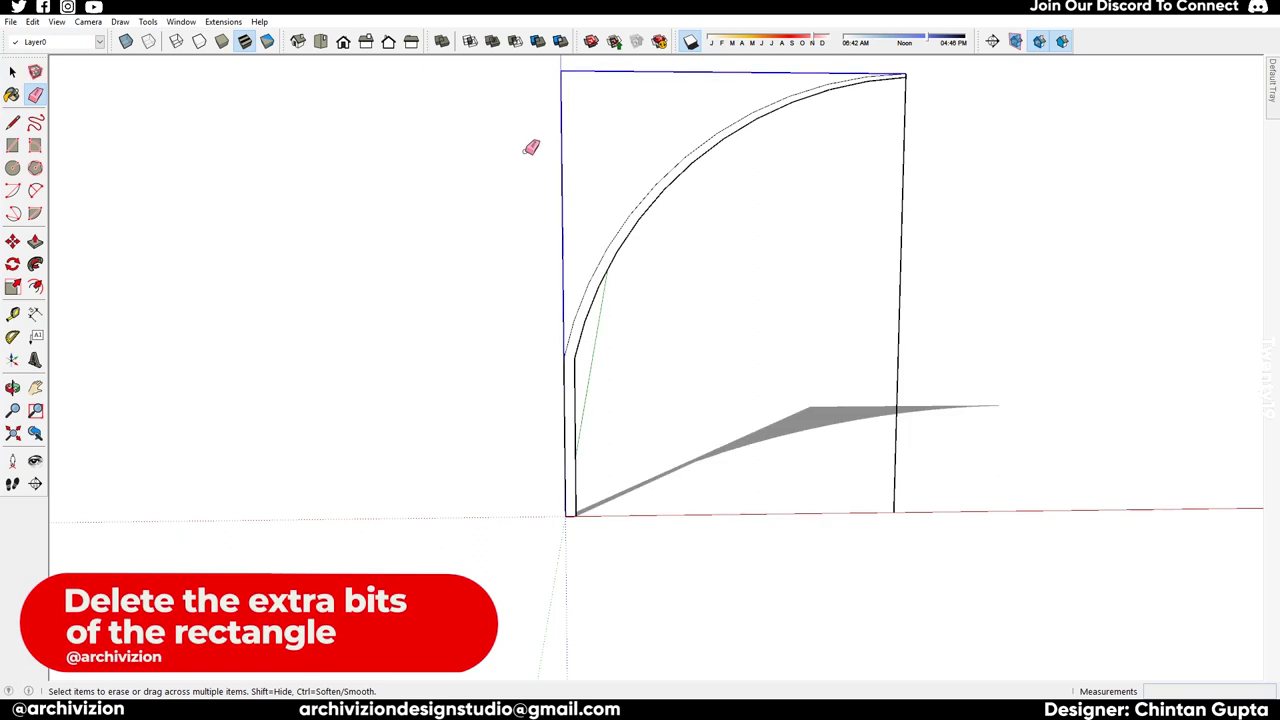
scroll(560, 470, "up", 3)
scroll(688, 464, "up", 2)
scroll(608, 437, "down", 4)
mouse_move(612, 432)
middle_mouse_down()
mouse_move(943, 420)
mouse_move(742, 645)
middle_mouse_up()
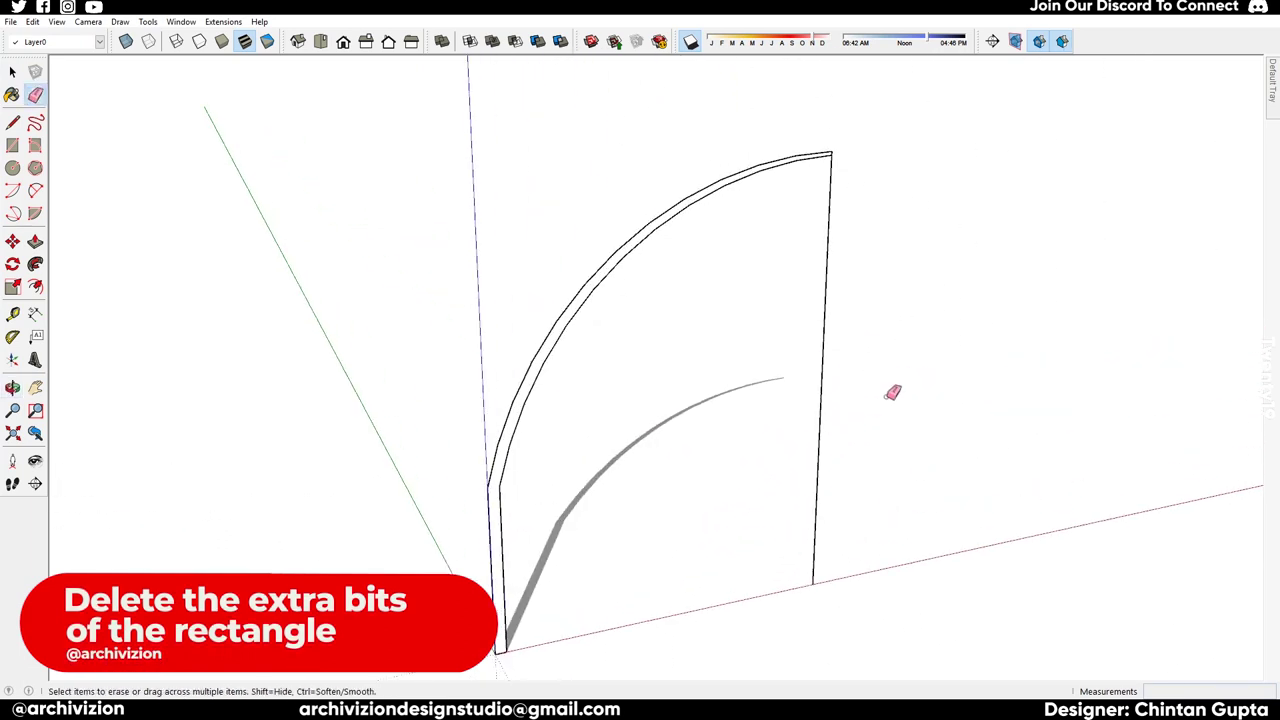
left_click(821, 392)
- Group the arch profile and move it a short distance from the origin along the red axis
scroll(815, 400, "down", 2)
middle_click_drag(604, 493, 598, 506, "shift")
key("space")
left_click_drag(986, 566, 405, 146)
scroll(617, 543, "up", 2)
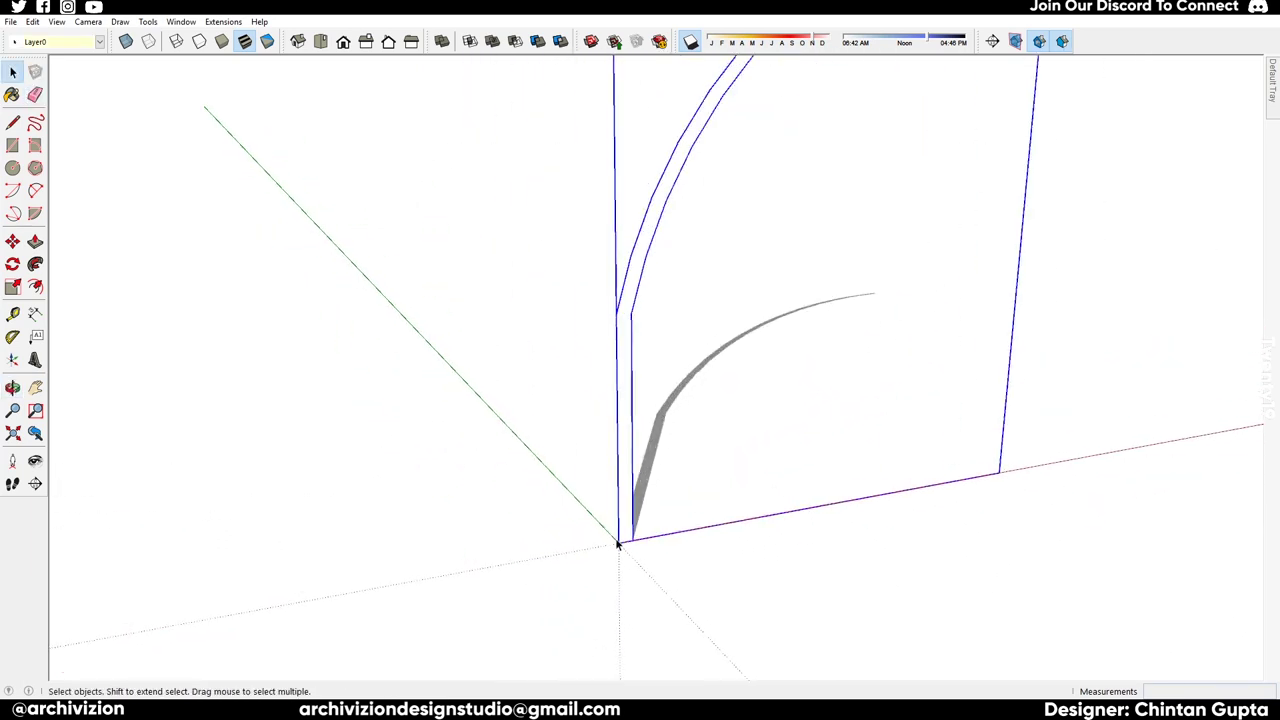
left_click(618, 545)
left_click(722, 523)
key("space")
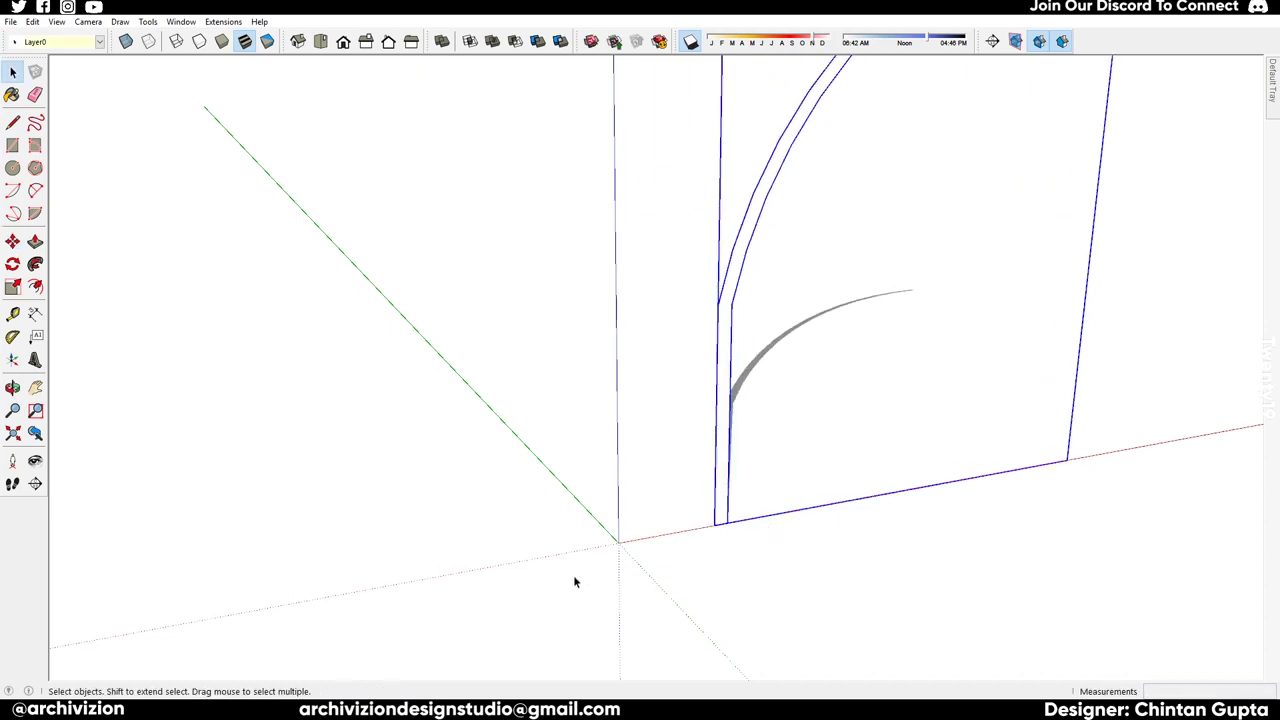
- Draw a hexagon centred on the origin with a radius of about 5095 mm and a corner on the red axis
middle_click_drag(573, 583, 540, 427)
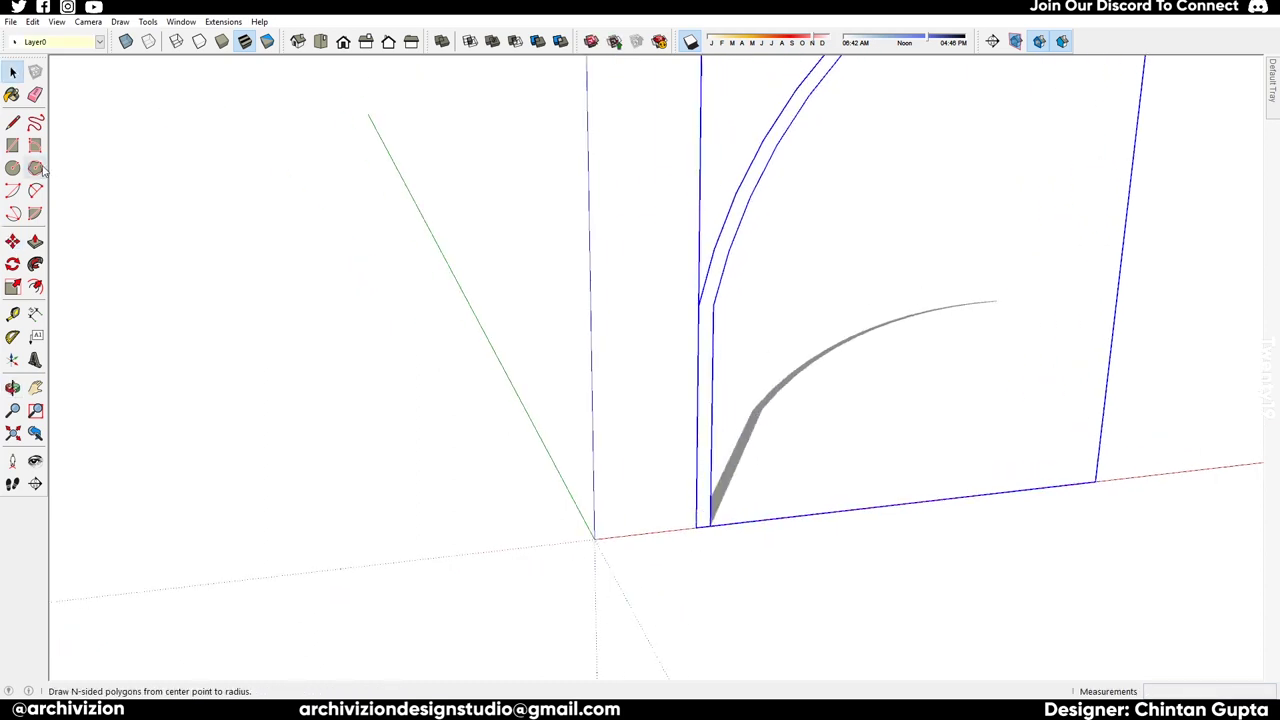
left_click(594, 539)
left_click(649, 537)
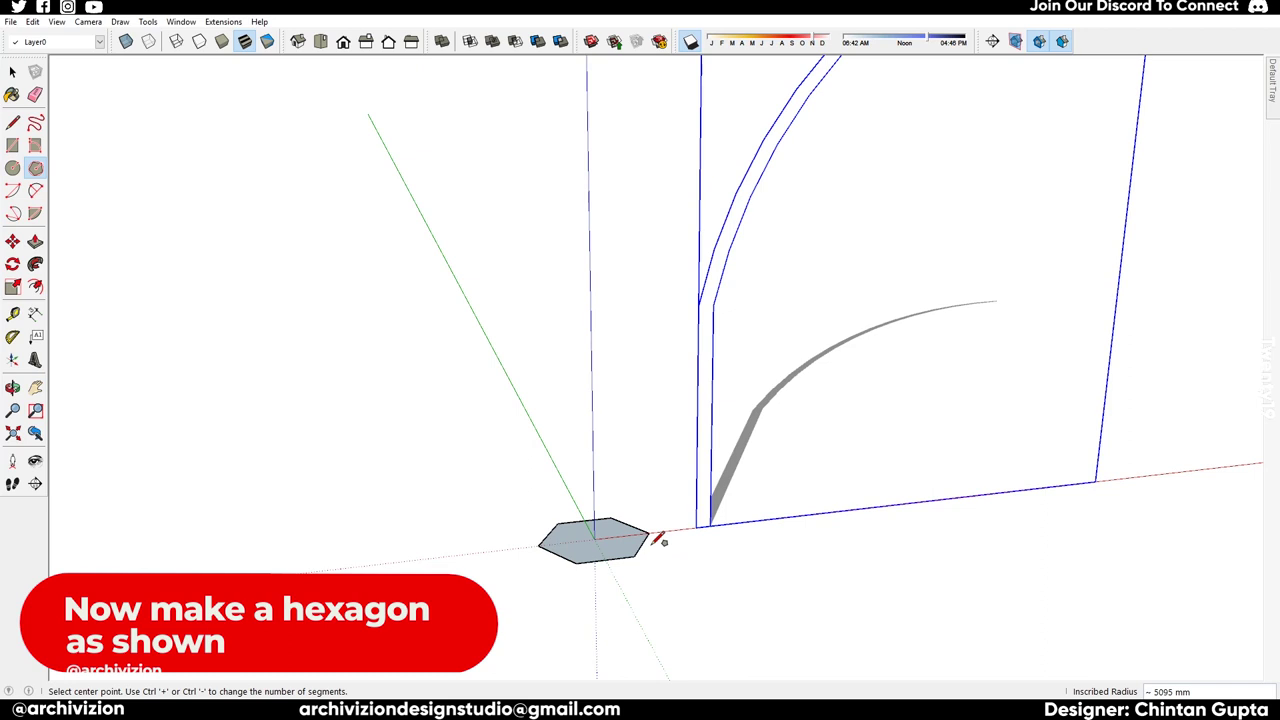
- Explode the arch profile group and sweep the profile around the hexagon with Follow Me
key("space")
right_click(706, 508)
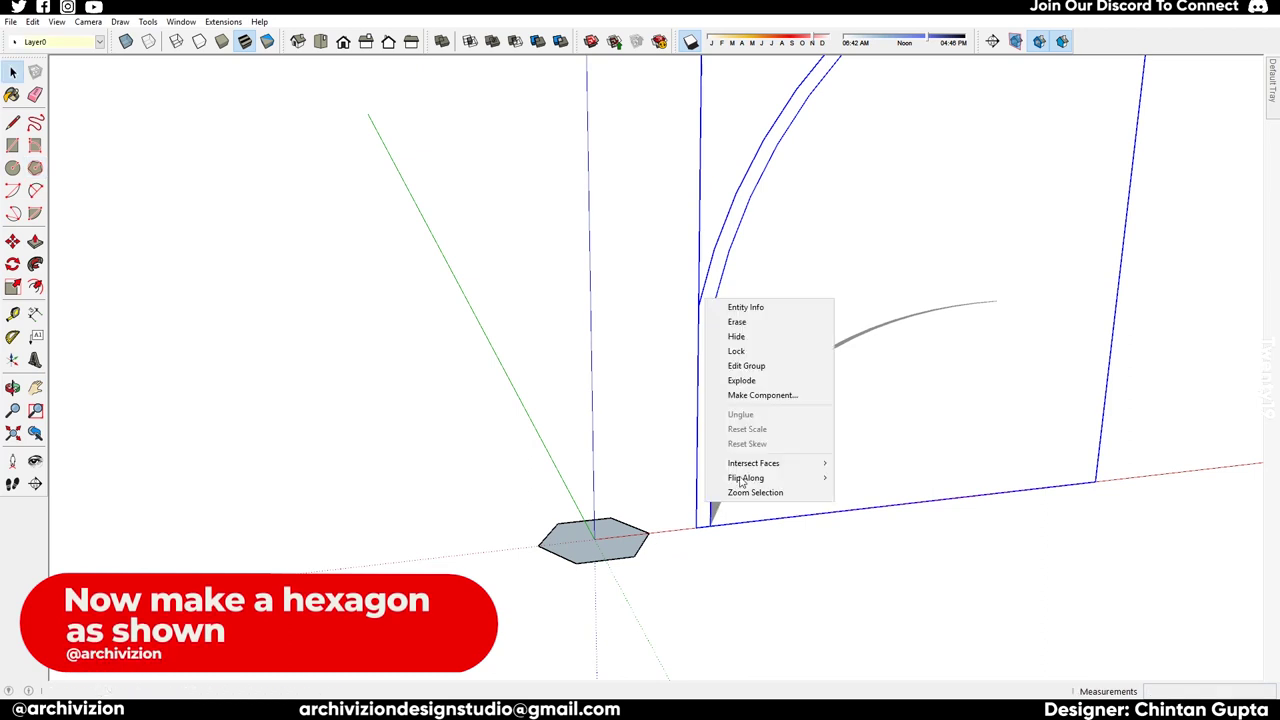
left_click(772, 381)
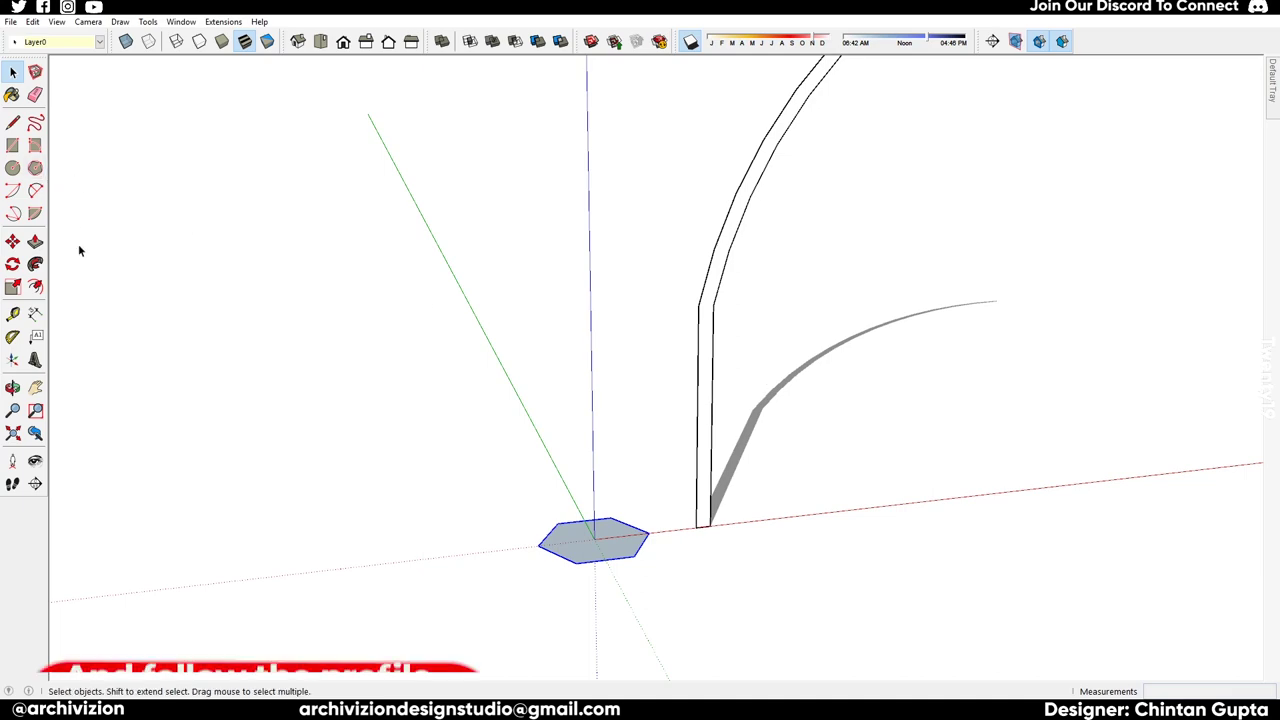
left_click(35, 264)
left_click(704, 457)
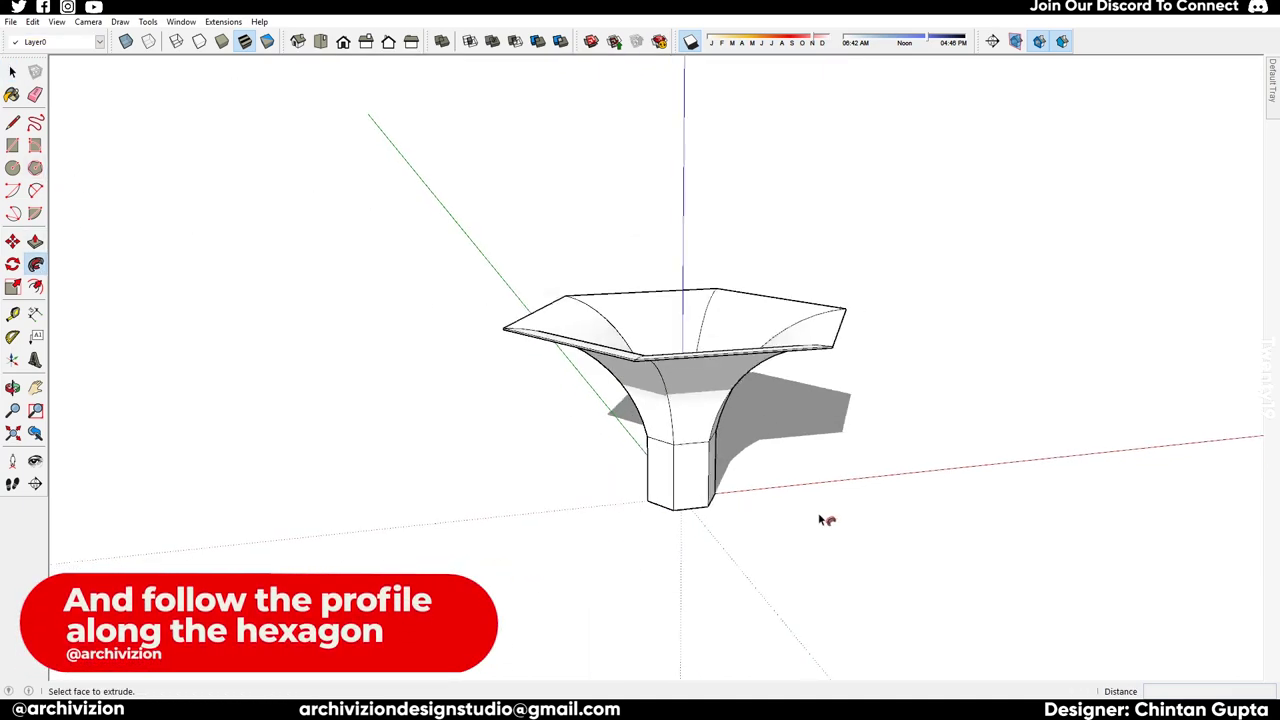
- Draw a long thin rectangle of about 93099 by 2727 mm on the ground beside the red axis, outside the swept column
key("space")
middle_click_drag(826, 520, 720, 606)
scroll(694, 377, "up", 6)
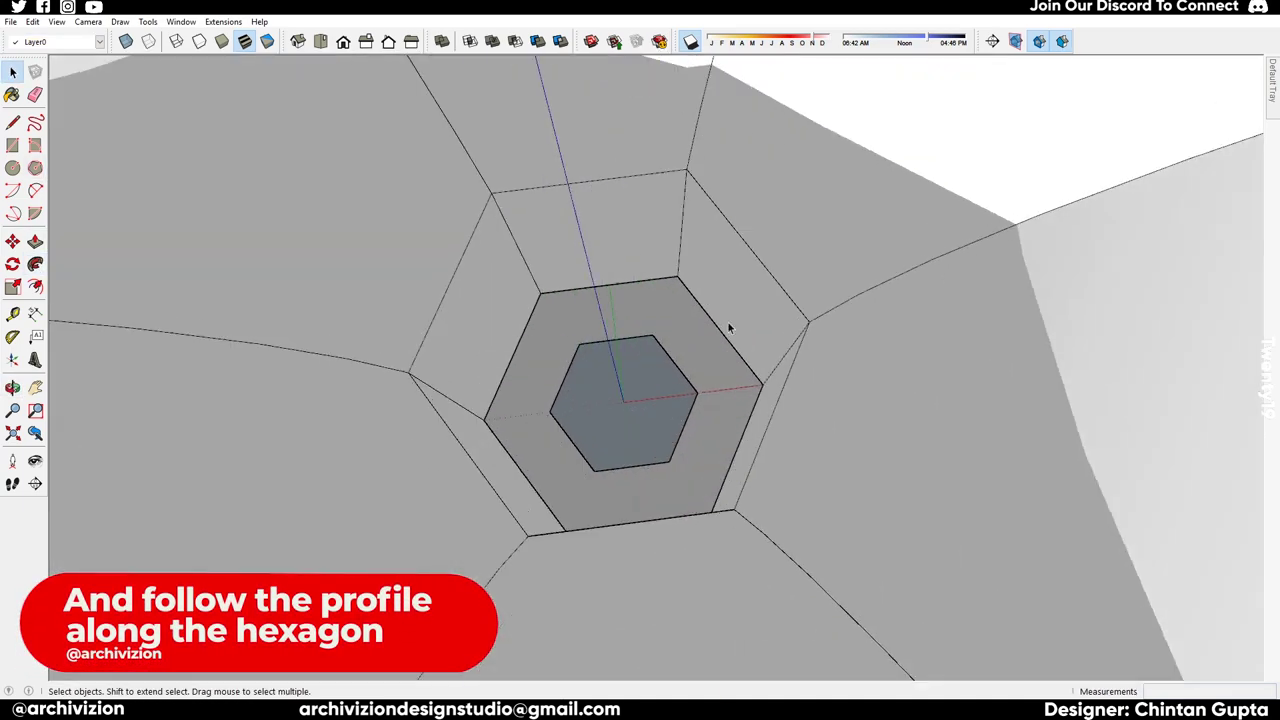
scroll(665, 426, "down", 6)
scroll(672, 424, "up", 4)
scroll(784, 440, "down", 6)
middle_click_drag(923, 414, 849, 499)
scroll(881, 638, "up", 5)
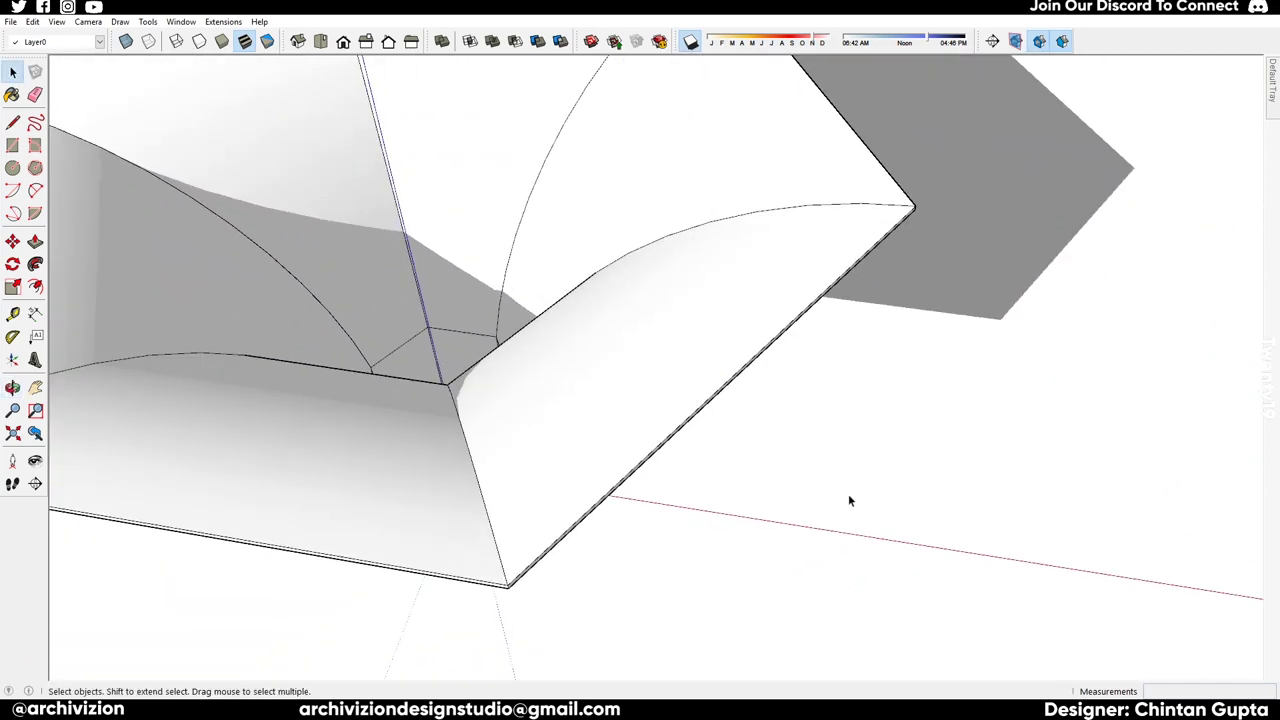
left_click(768, 504)
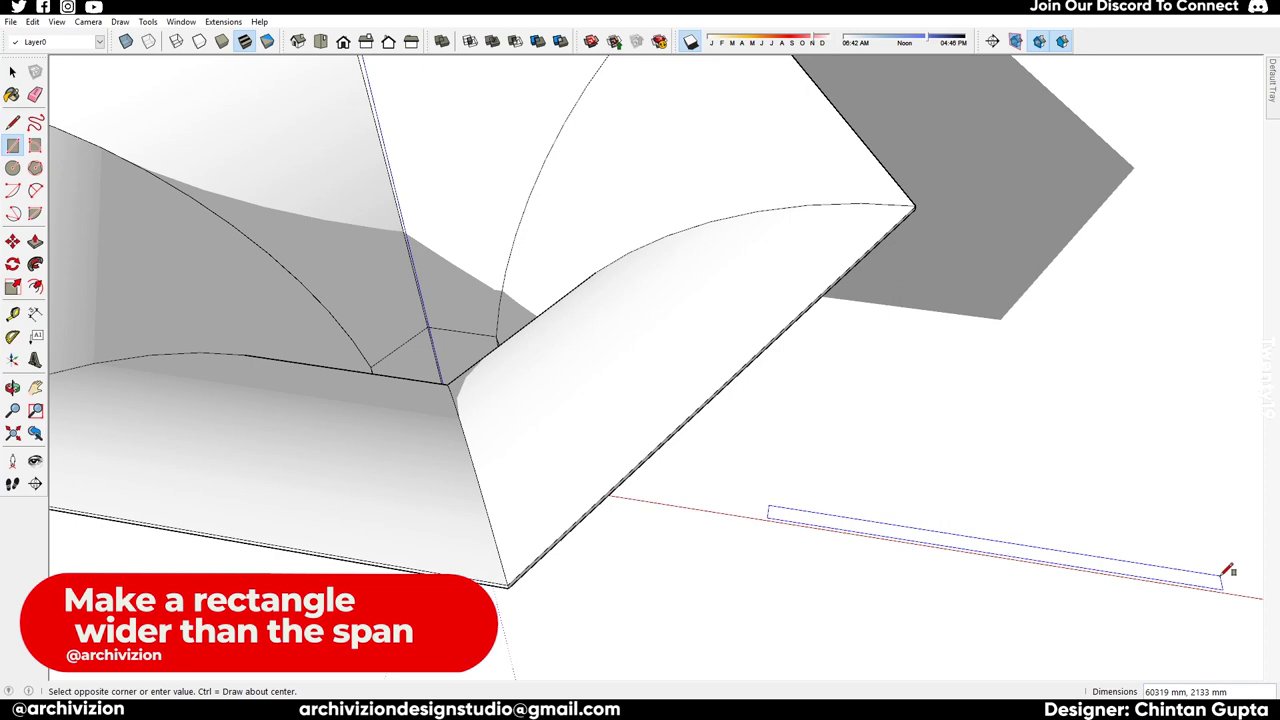
scroll(789, 509, "down", 3)
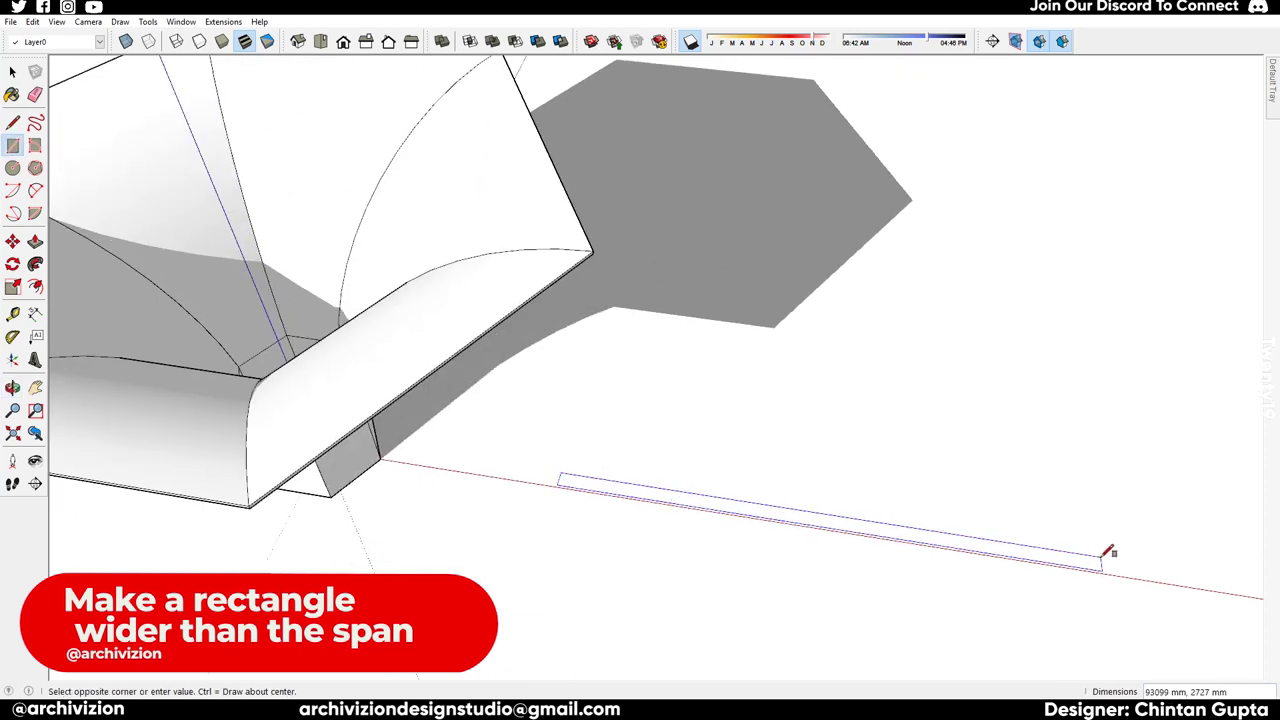
left_click(1108, 552)
- Make the whole flared hexagonal column a group
scroll(505, 493, "down", 5)
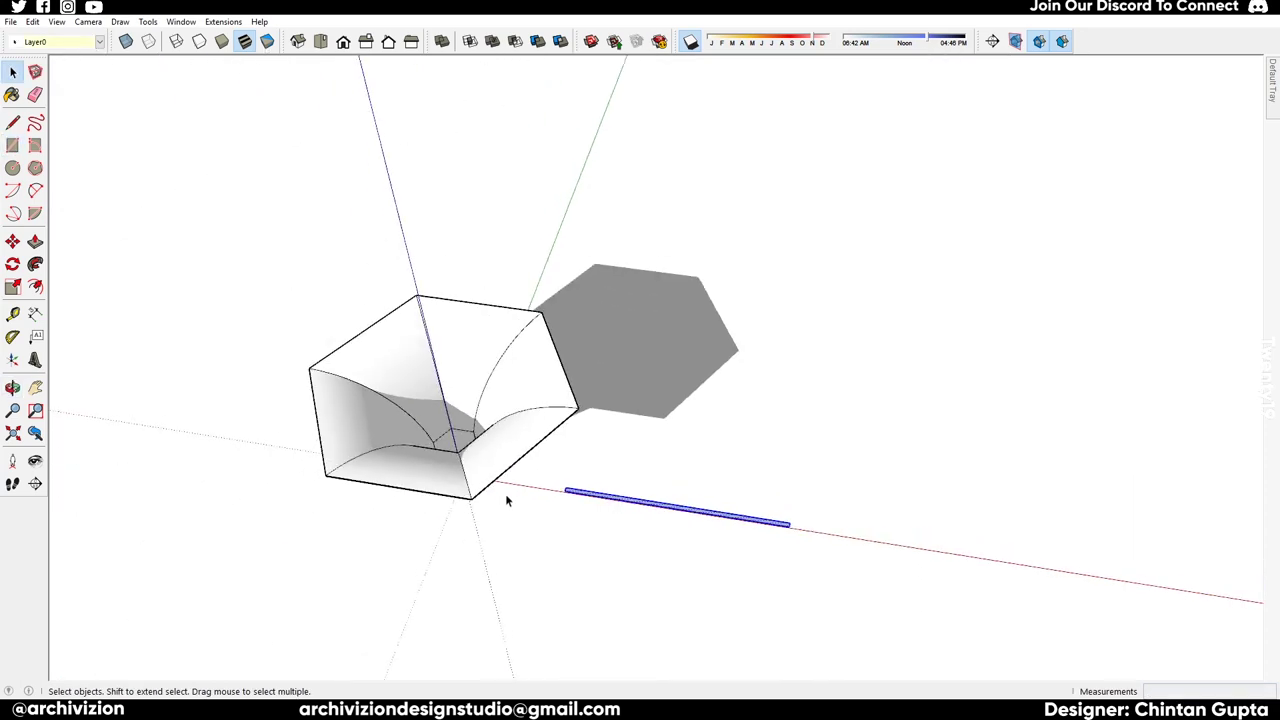
triple_click(508, 443)
middle_click_drag(508, 443, 416, 230)
key("ctrl+g")
left_click(600, 540)
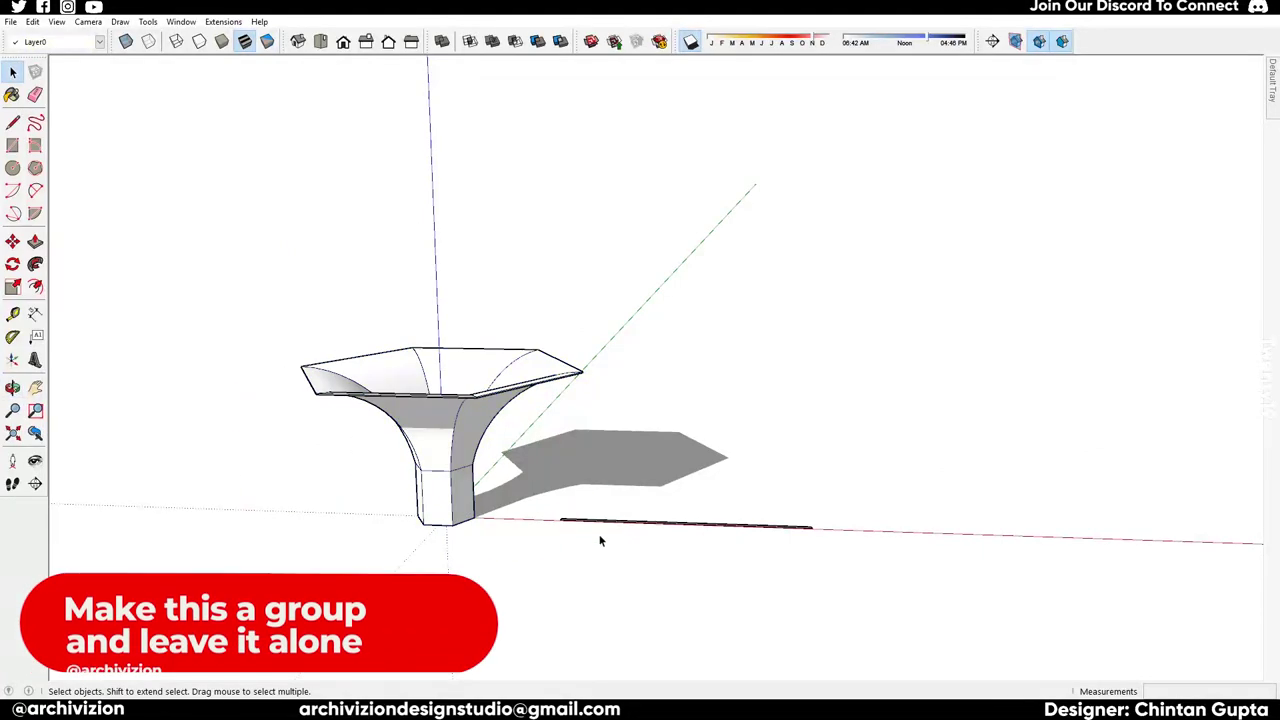
- Group the thin rectangle and move it by the midpoint of its short end to the hexagon's centre at the origin
scroll(615, 526, "up", 6)
middle_click_drag(608, 527, 535, 515)
scroll(520, 511, "up", 2)
left_click(518, 511)
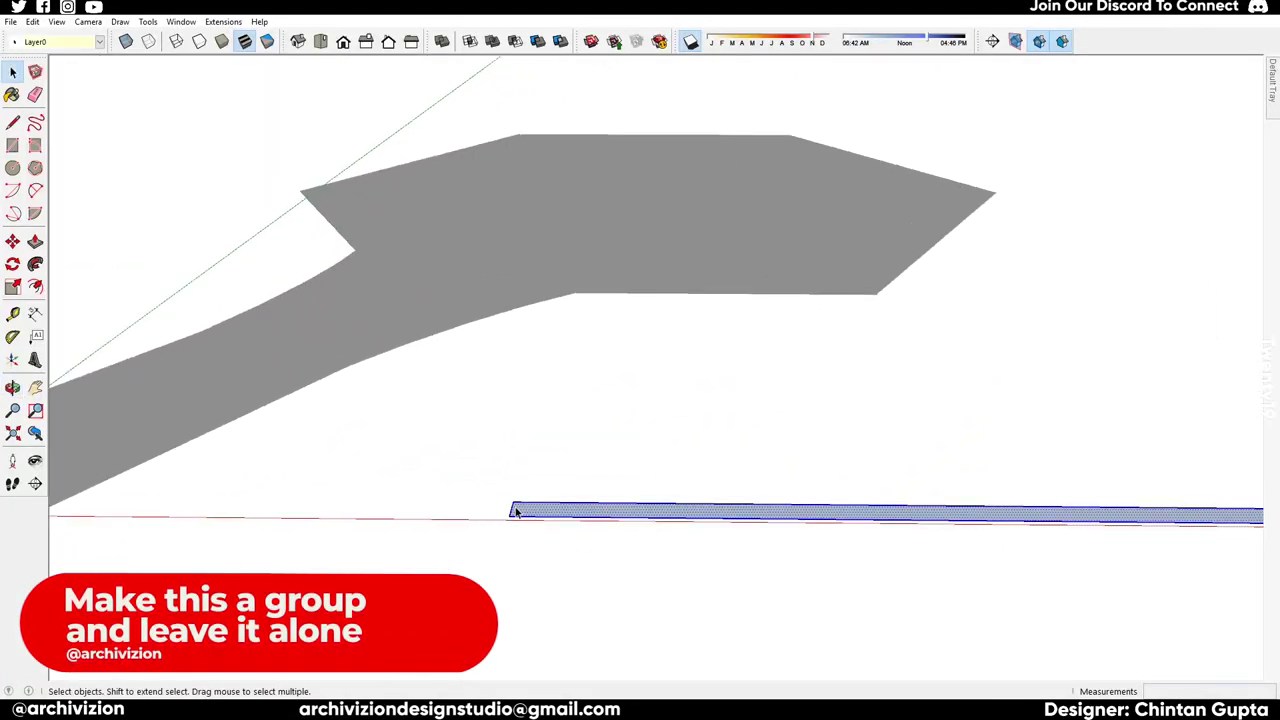
scroll(509, 517, "up", 2)
left_click(500, 504)
scroll(373, 523, "down", 7)
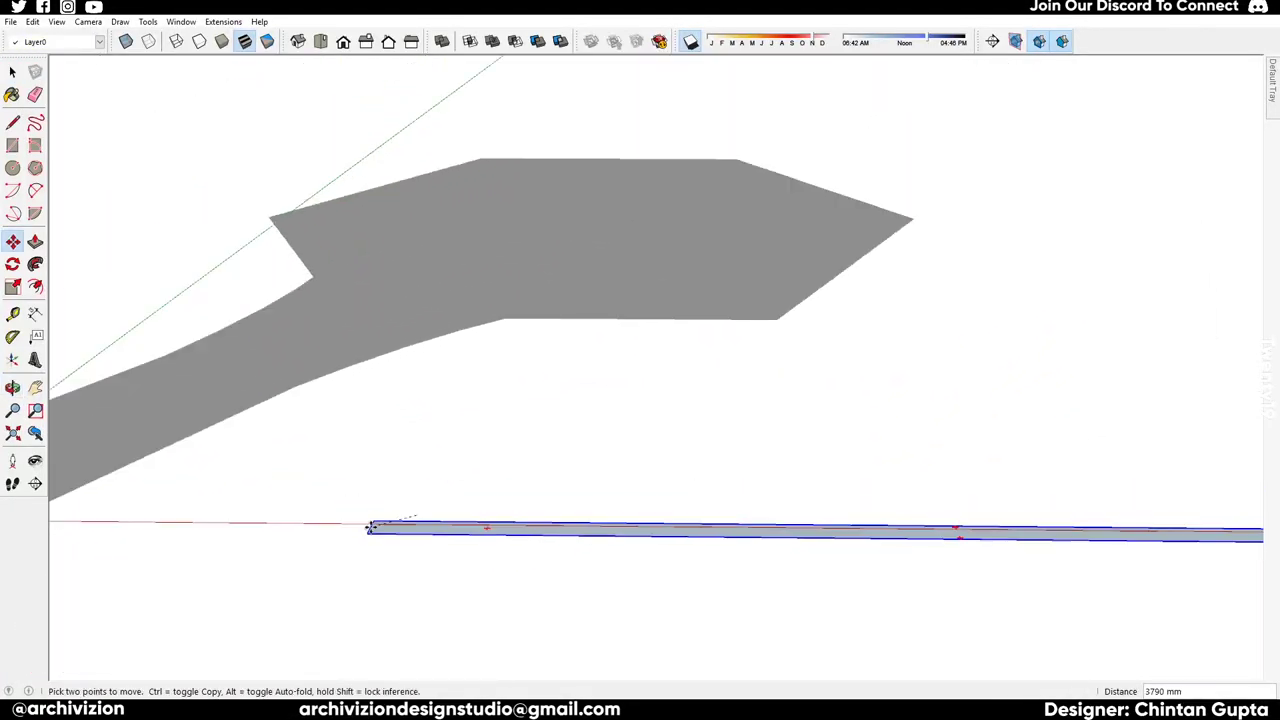
middle_click_drag(252, 376, 710, 340)
scroll(706, 385, "up", 10)
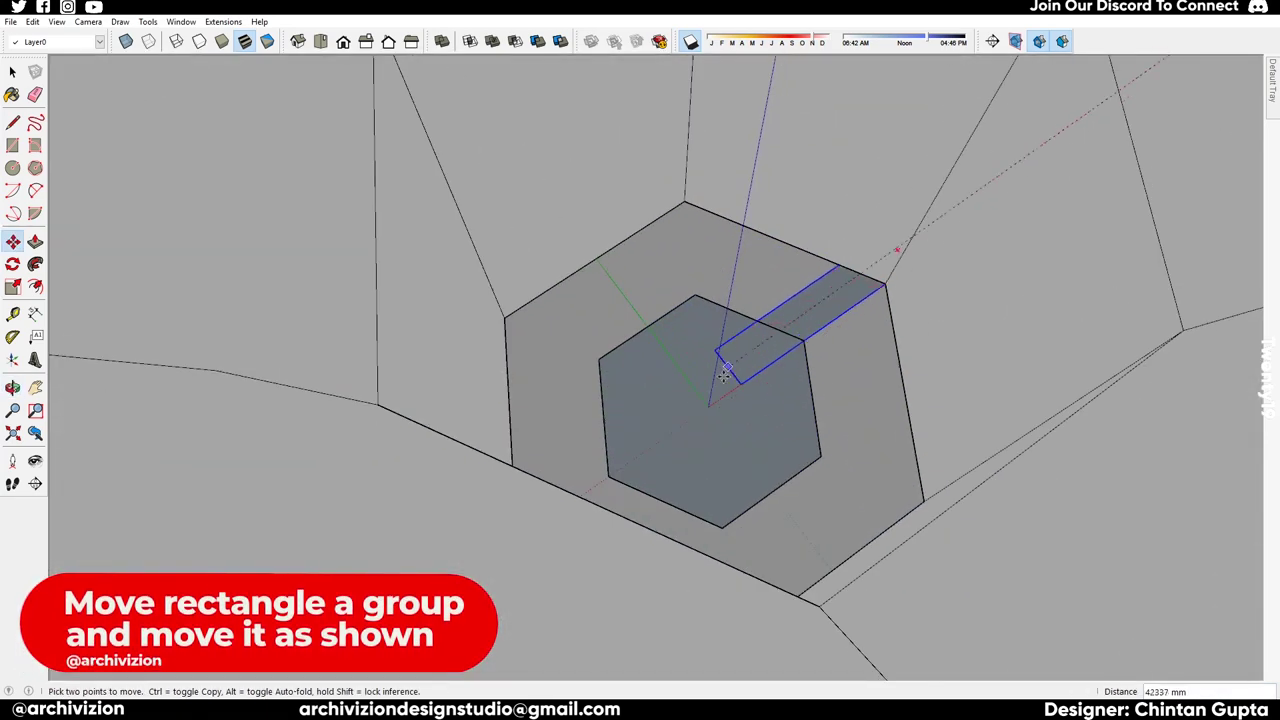
left_click(716, 414)
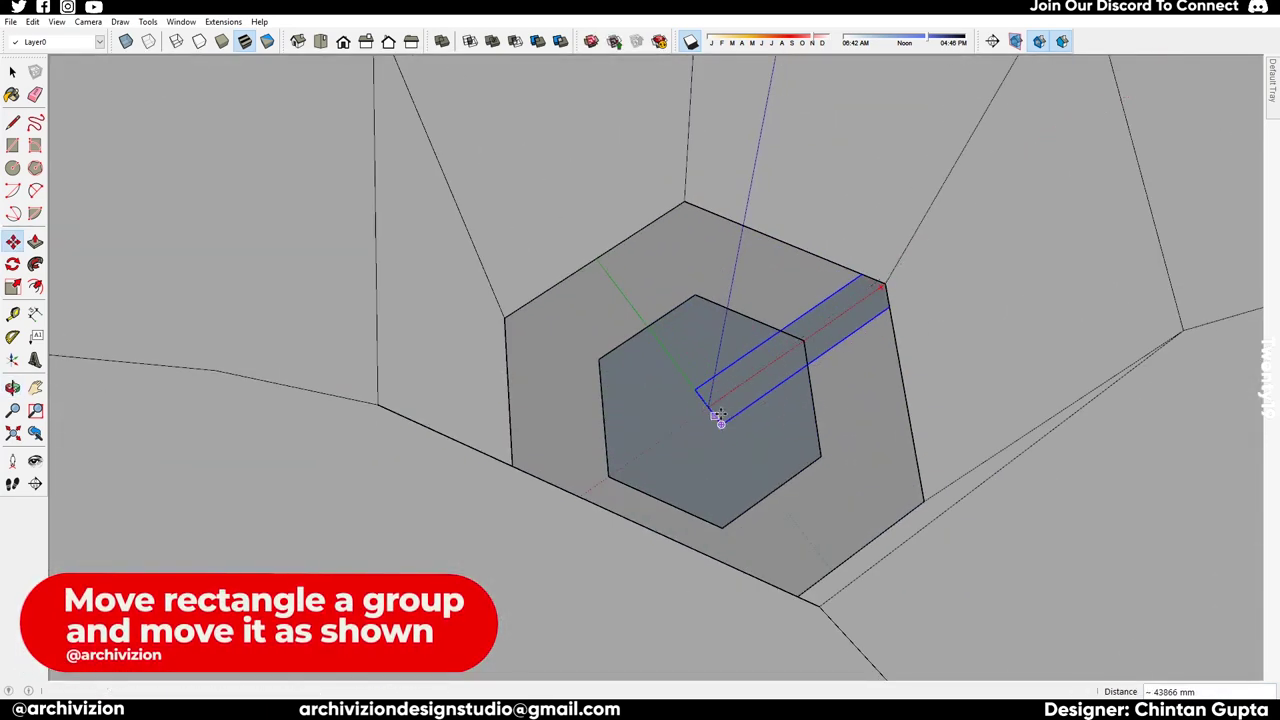
- Rotate-copy the strip 60 degrees about the hexagon's centre and multiply it as 5x to reach every corner
left_click(804, 339)
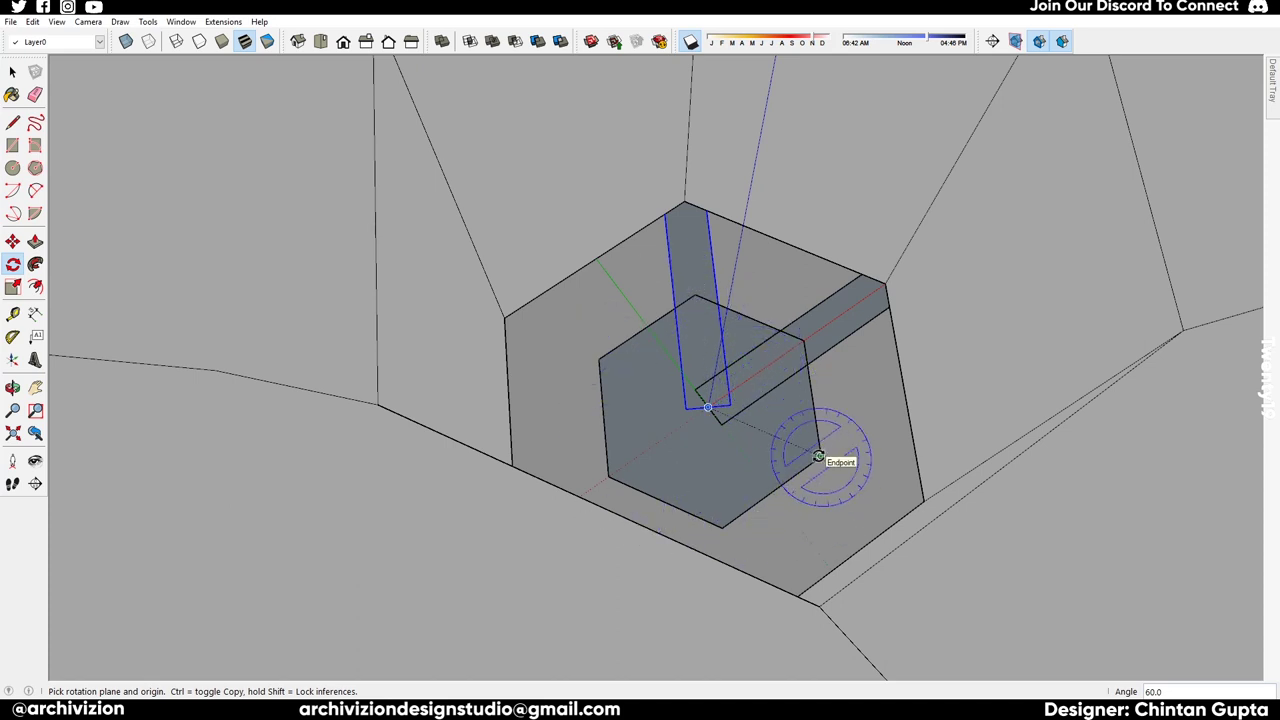
type("5x")
key("Return")
key("space")
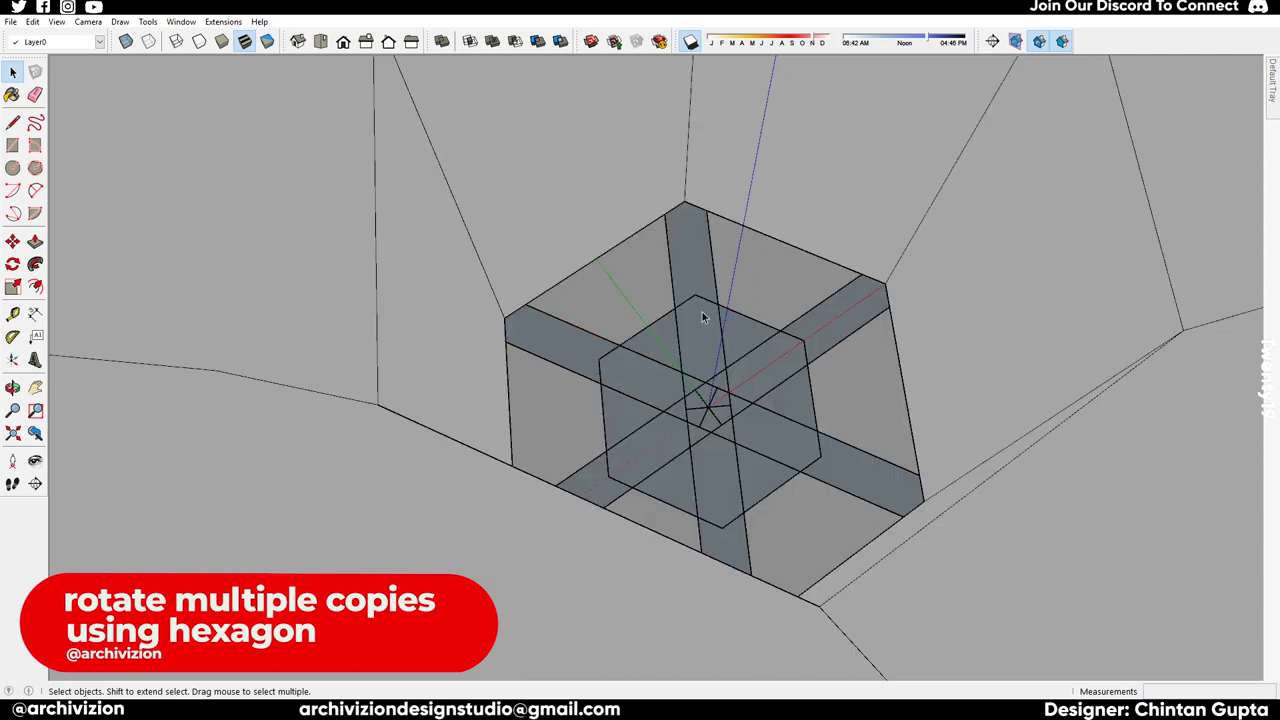
- Select the radial strip groups and explode them
left_click(690, 290, "shift")
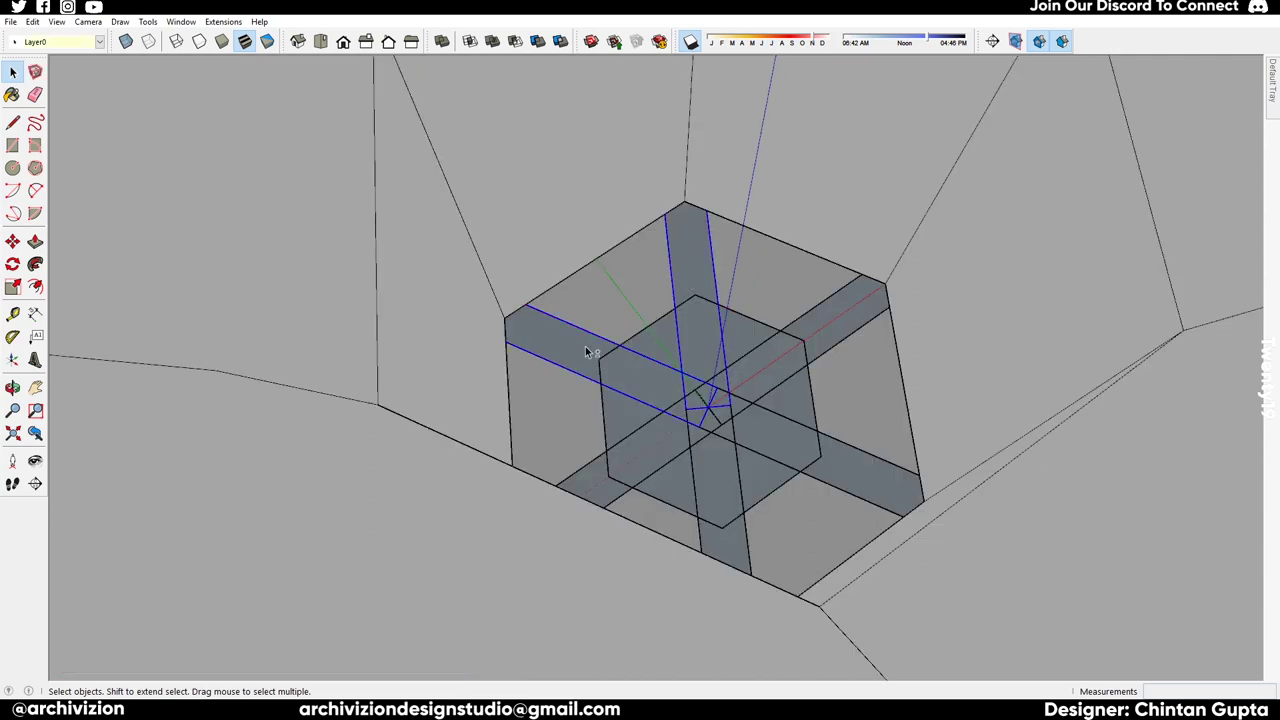
right_click(748, 336)
left_click(780, 409)
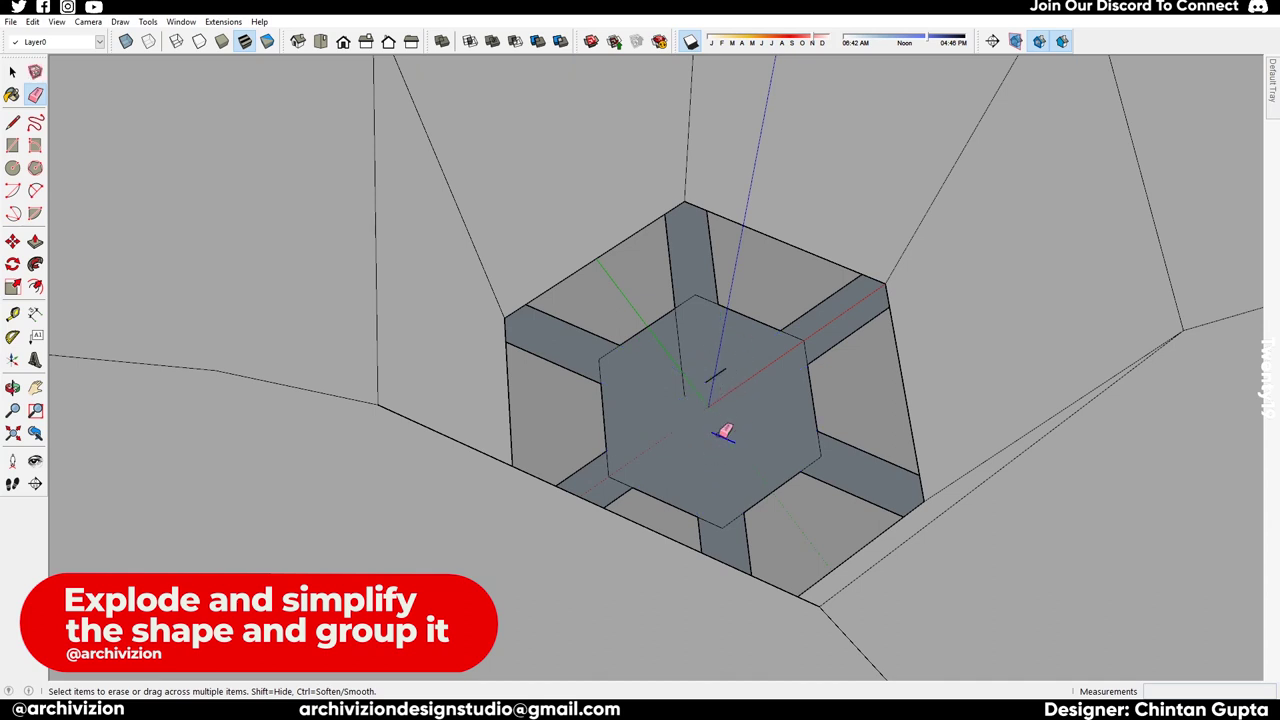
- Erase the leftover edges inside the radial strip shape, group the merged face and extrude it vertically about 79,000 mm through the column
left_click_drag(717, 435, 682, 371)
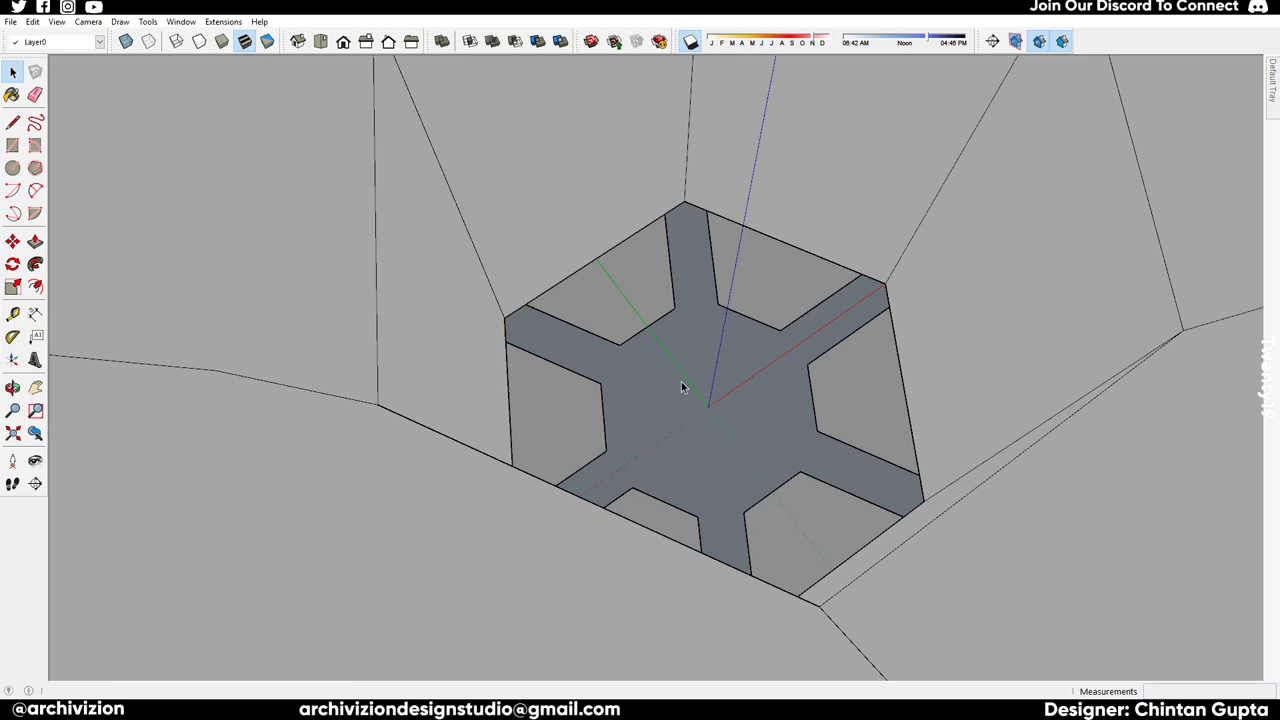
double_click(616, 391)
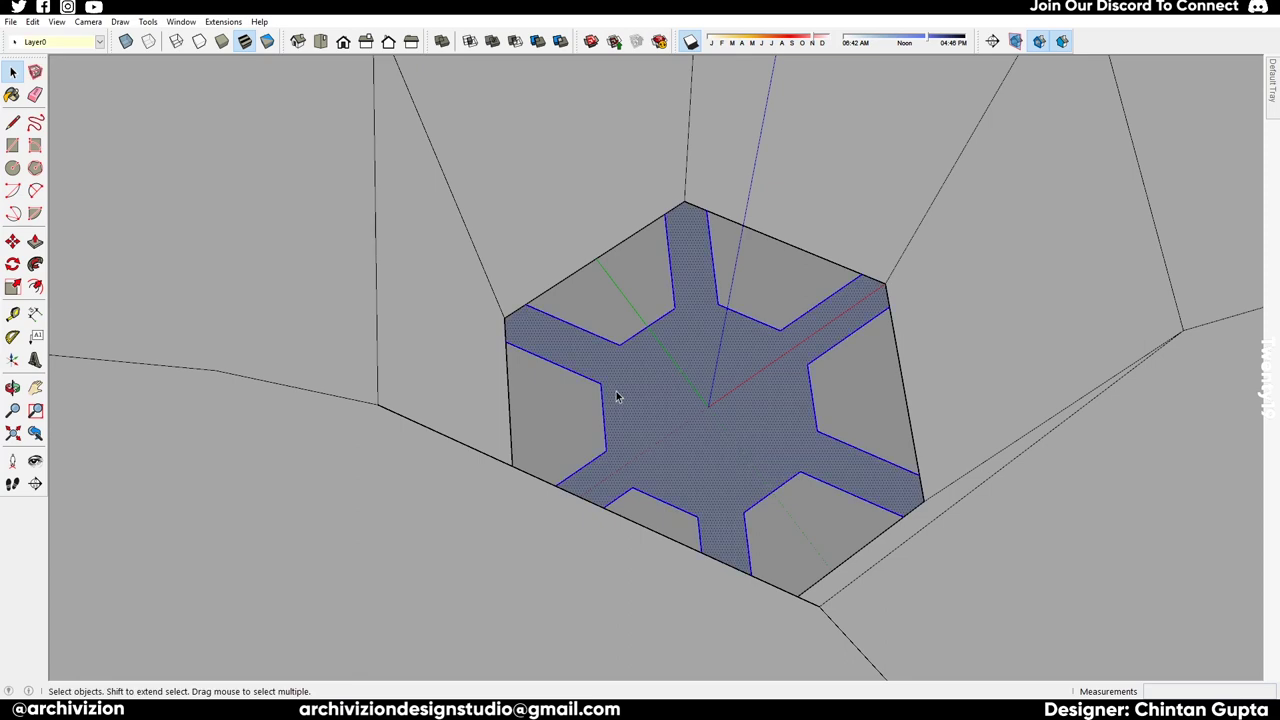
key("p")
left_click(678, 409)
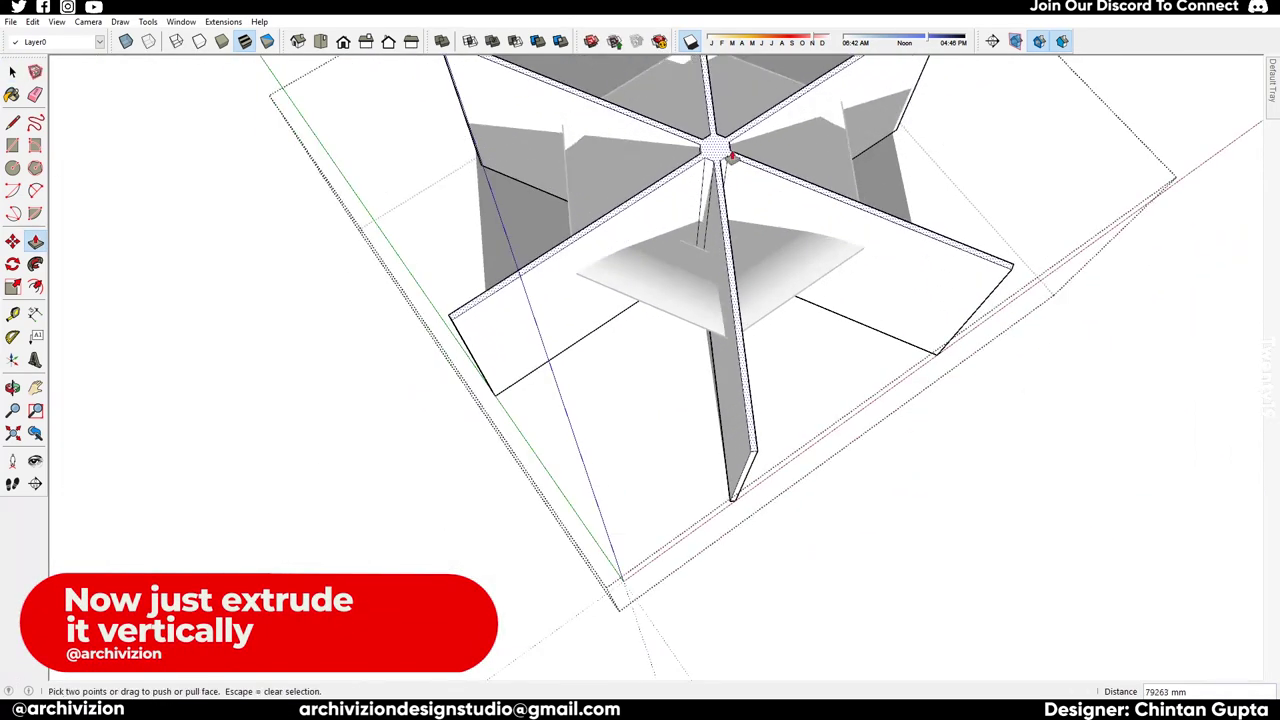
- Intersect the extruded radial strips with the flared hexagonal column to split it into six separate segments
key("space")
middle_click_drag(692, 262, 716, 178)
left_click(296, 429)
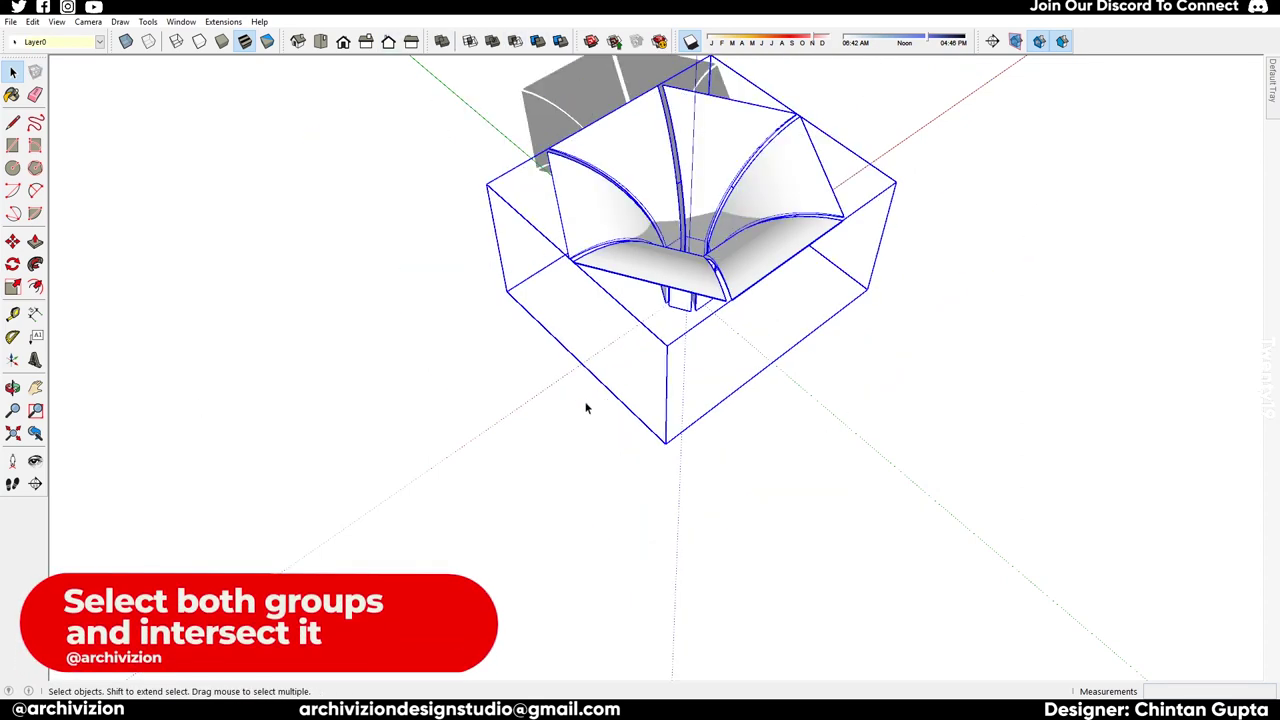
left_click(586, 408)
- Copy the whole segmented hexagonal column by a rim corner, snapping it to the matching corner so both rims share an edge
middle_click_drag(640, 420, 840, 337)
scroll(720, 320, "up", 5)
middle_click_drag(740, 380, 737, 497)
scroll(825, 430, "down", 4)
left_click_drag(1120, 551, 449, 177)
left_click_drag(449, 177, 449, 177)
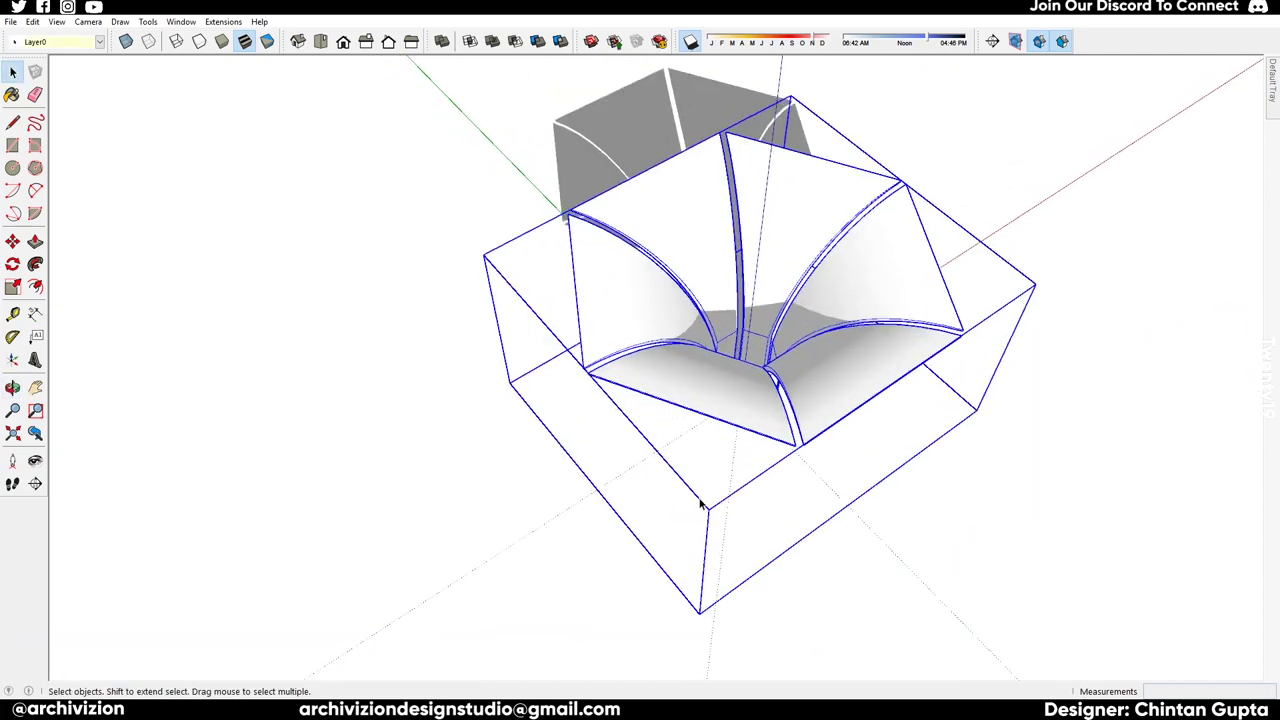
scroll(772, 477, "up", 5)
key("ctrl")
left_click(803, 429)
scroll(803, 429, "down", 6)
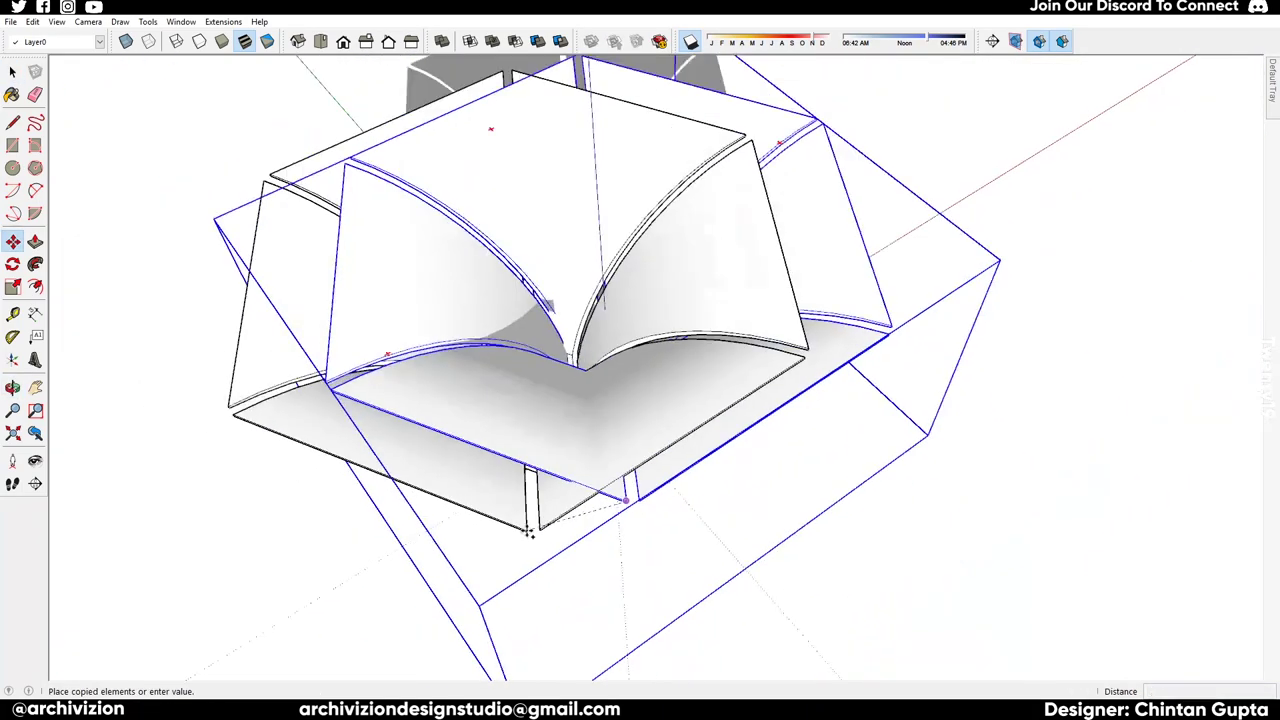
scroll(539, 241, "up", 6)
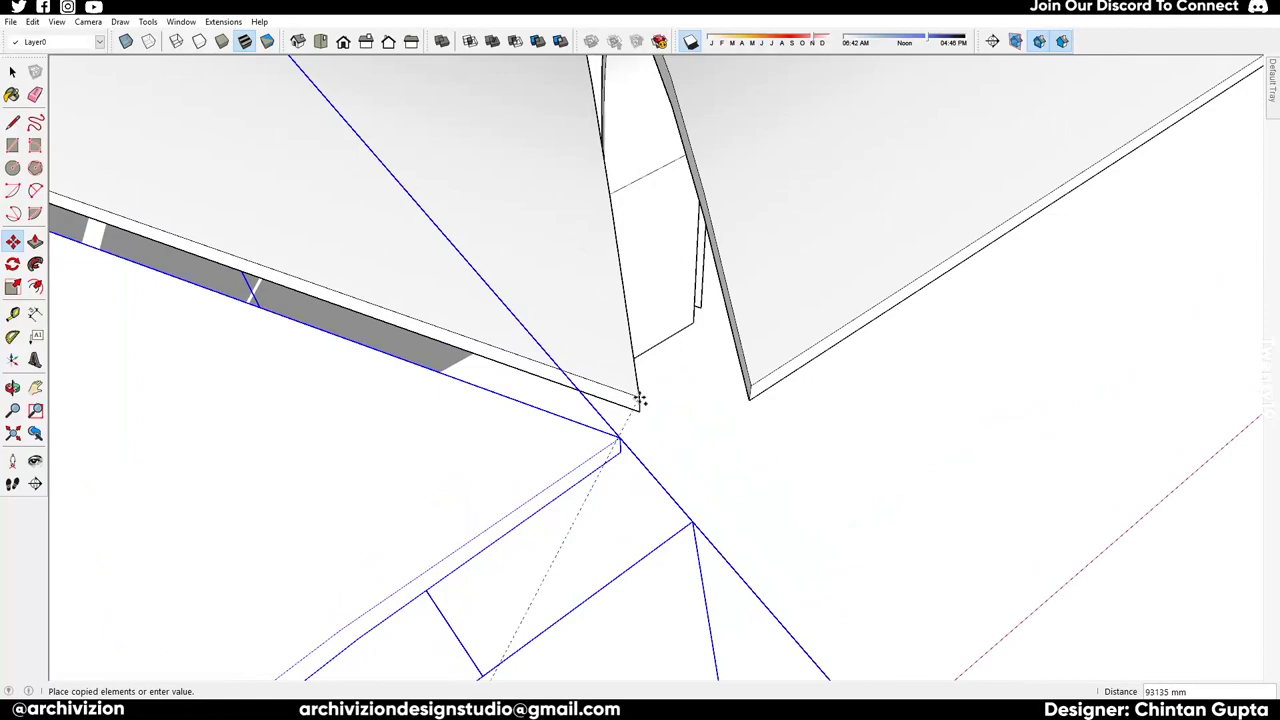
left_click(635, 399)
scroll(635, 399, "down", 8)
- Copy the selected column by its rim corner to the other side, so that it nests against both existing columns
scroll(700, 392, "up", 4)
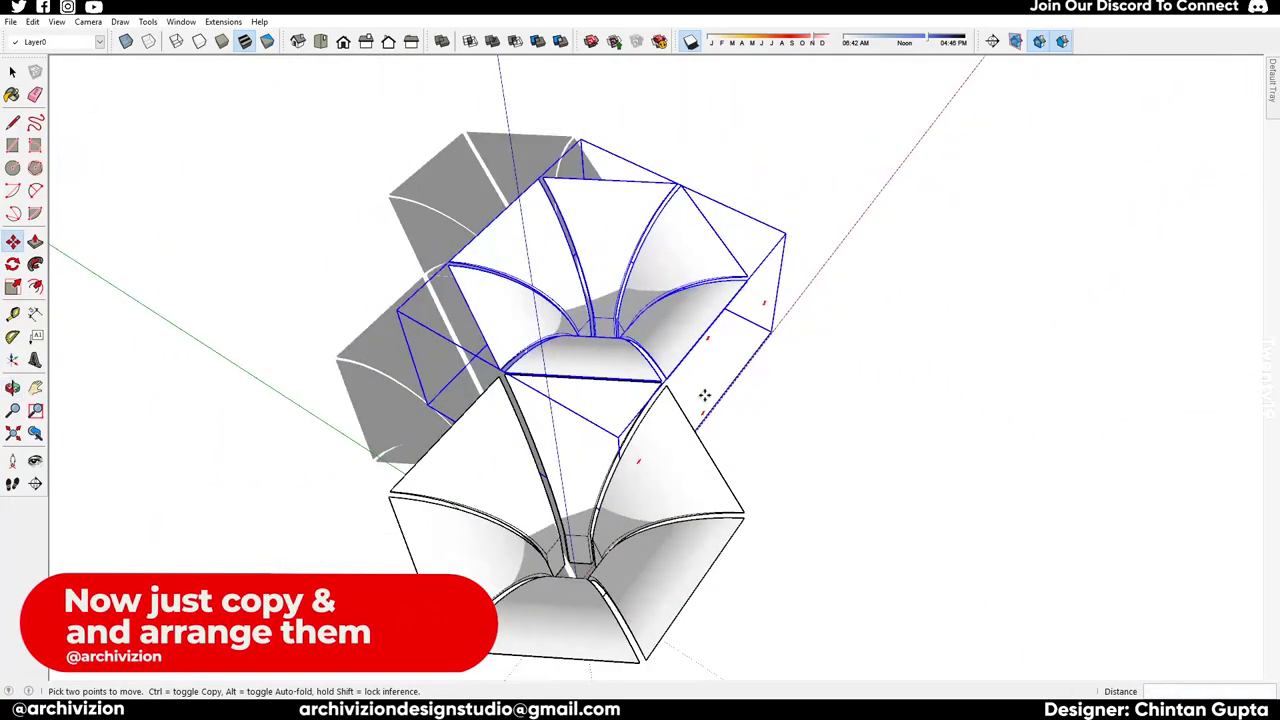
scroll(676, 386, "up", 5)
key("ctrl")
left_click(643, 371)
scroll(343, 420, "down", 6)
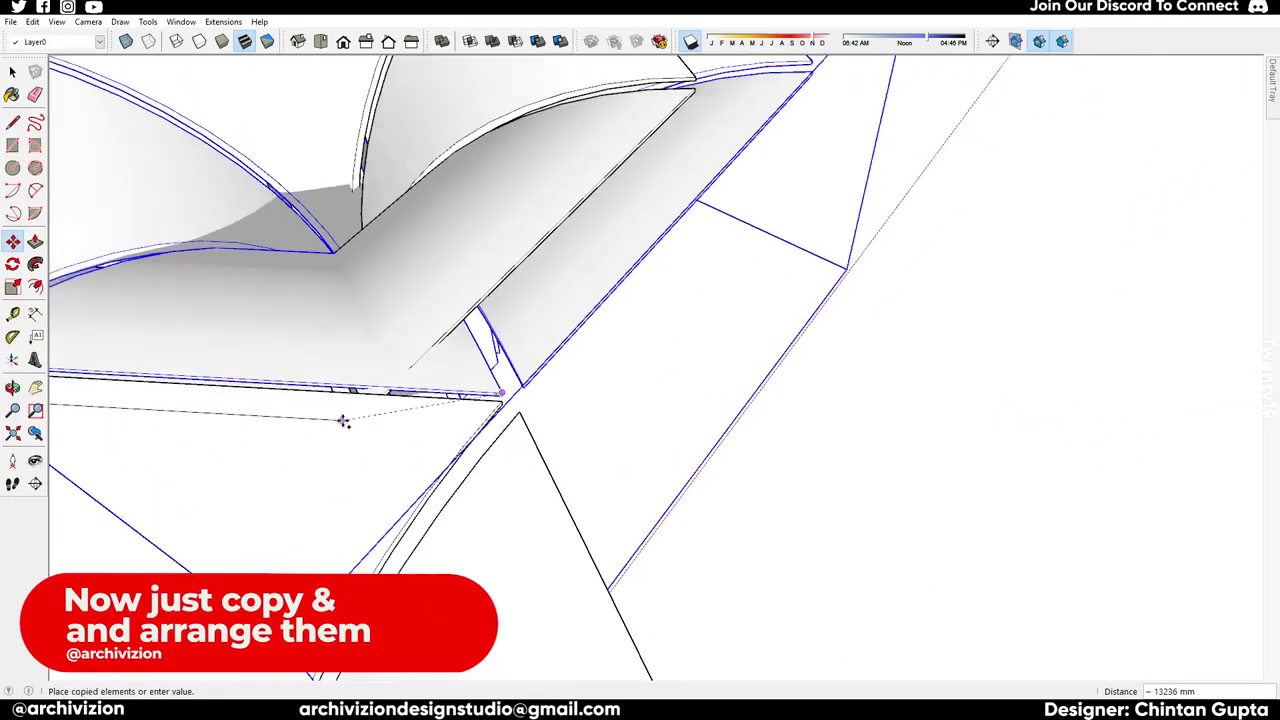
scroll(537, 541, "up", 8)
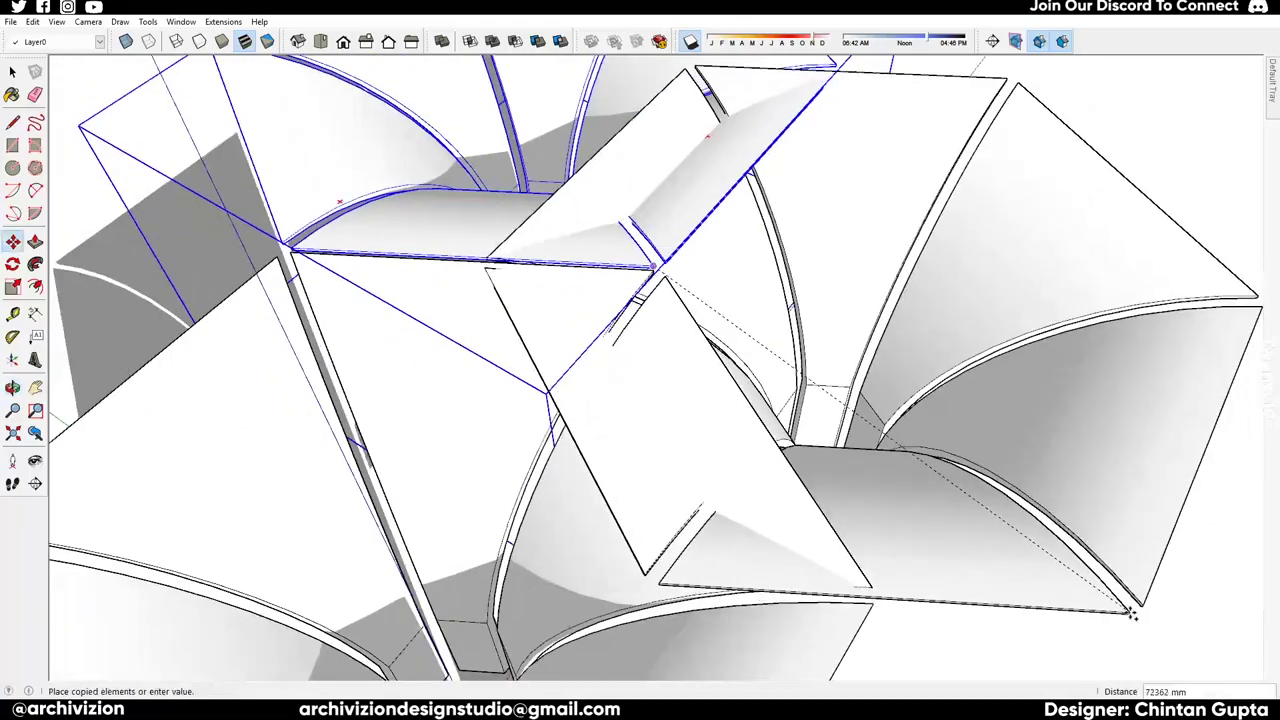
scroll(563, 386, "down", 8)
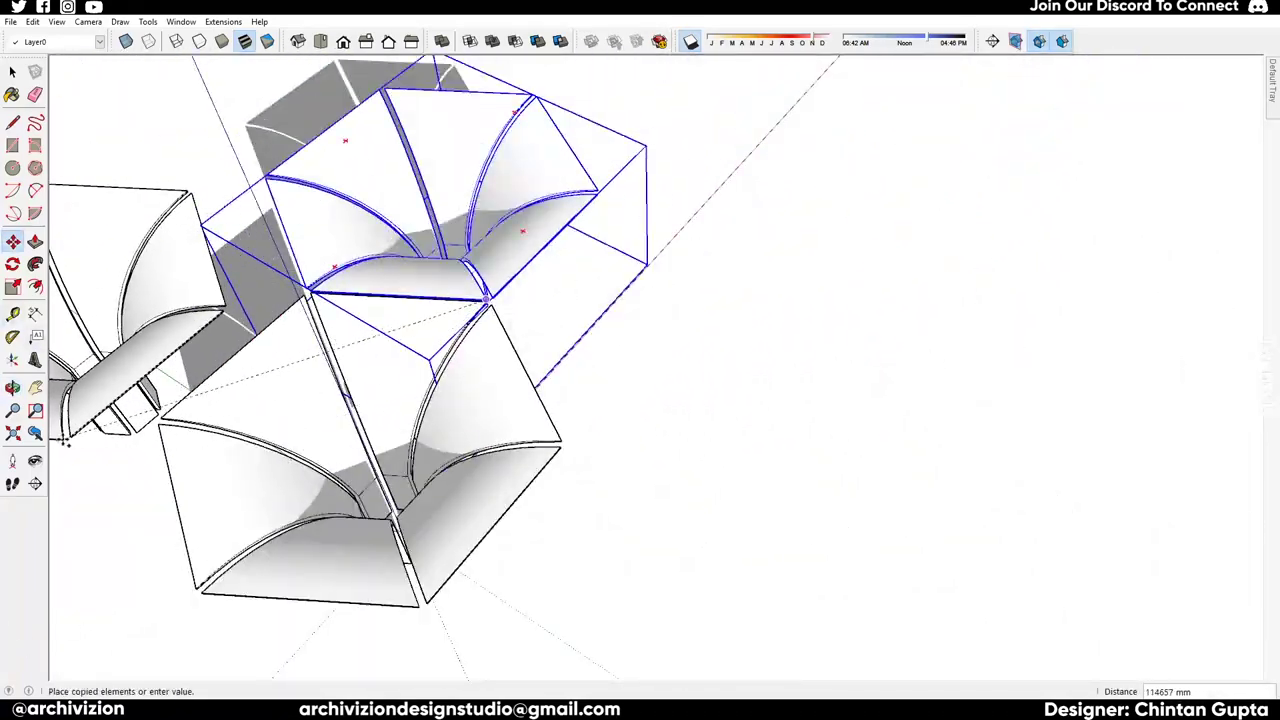
scroll(145, 433, "up", 7)
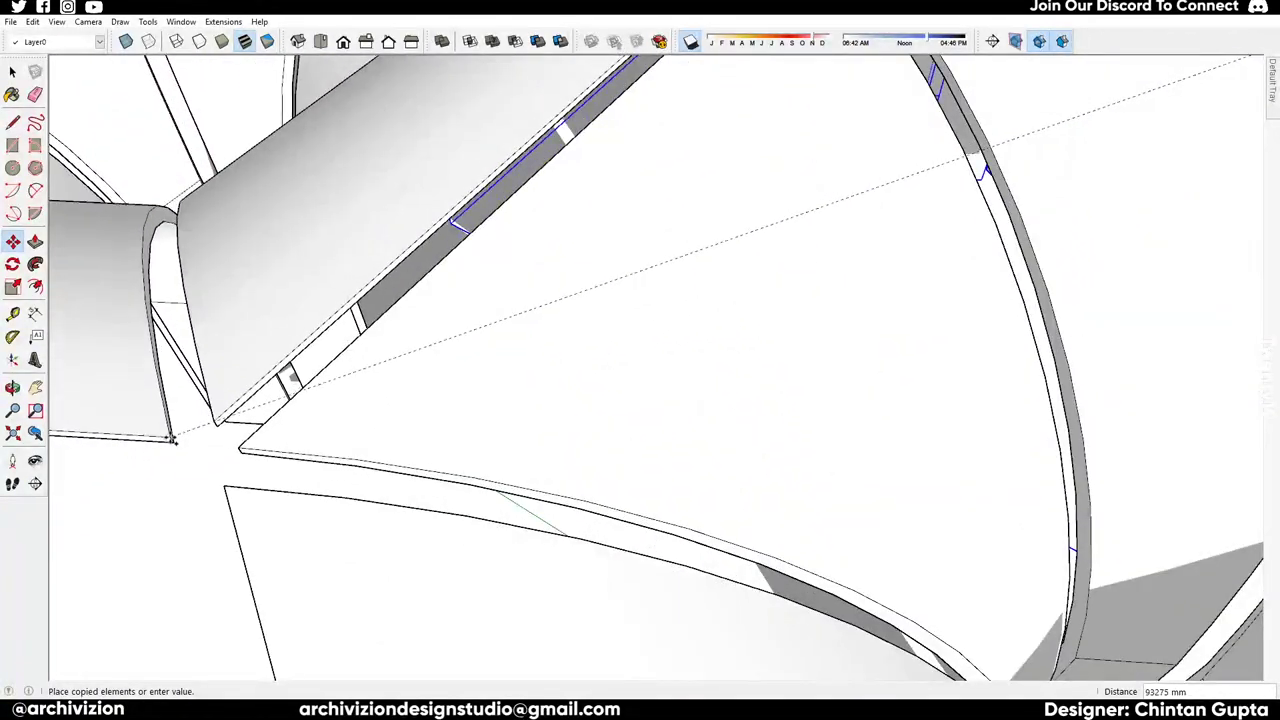
left_click(172, 438)
scroll(172, 438, "down", 8)
- Copy another segmented column outward from the cluster, snapping its rim corner to the adjoining column's corner
scroll(563, 209, "up", 6)
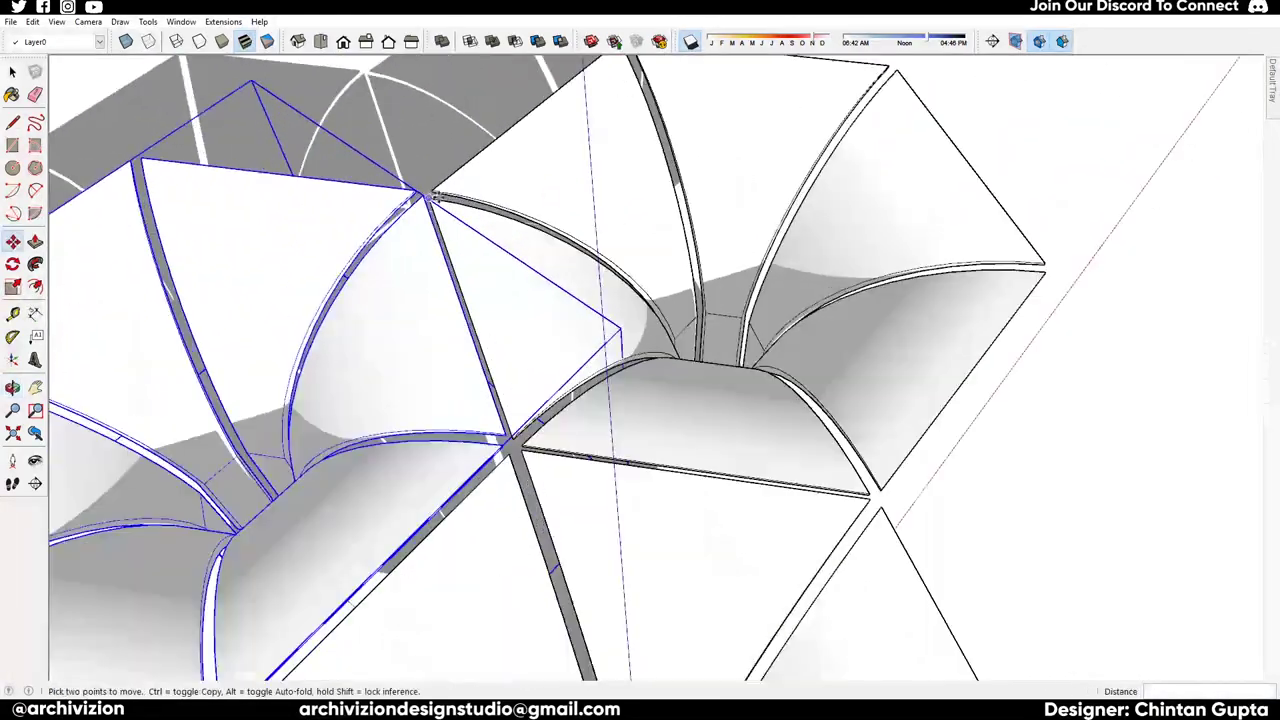
scroll(434, 197, "up", 5)
left_click(251, 293)
scroll(310, 273, "down", 8)
middle_click_drag(318, 276, 531, 421)
middle_click_drag(394, 362, 897, 238)
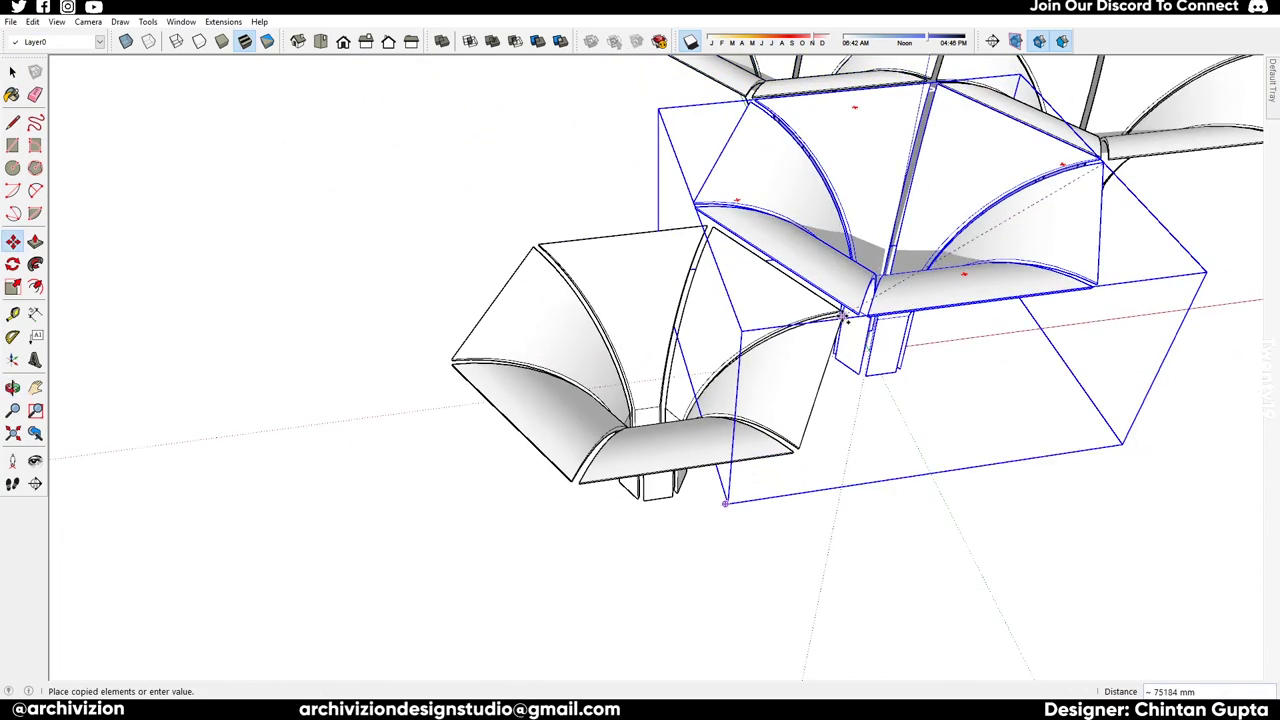
scroll(849, 317, "up", 5)
middle_click_drag(893, 319, 617, 247)
scroll(630, 248, "down", 3)
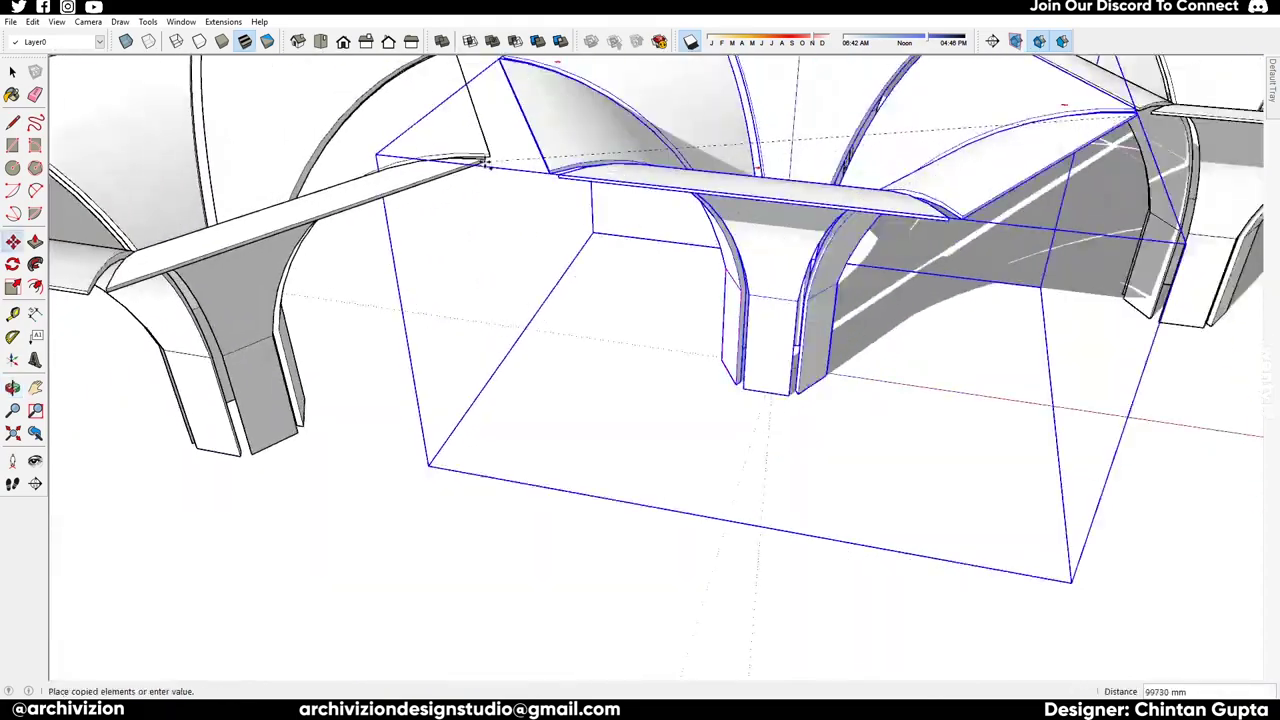
left_click(526, 175)
scroll(555, 276, "down", 5)
- Copy the newly placed column by its rim corner into the adjacent free position to complete the five-column cluster
middle_click_drag(555, 276, 648, 311)
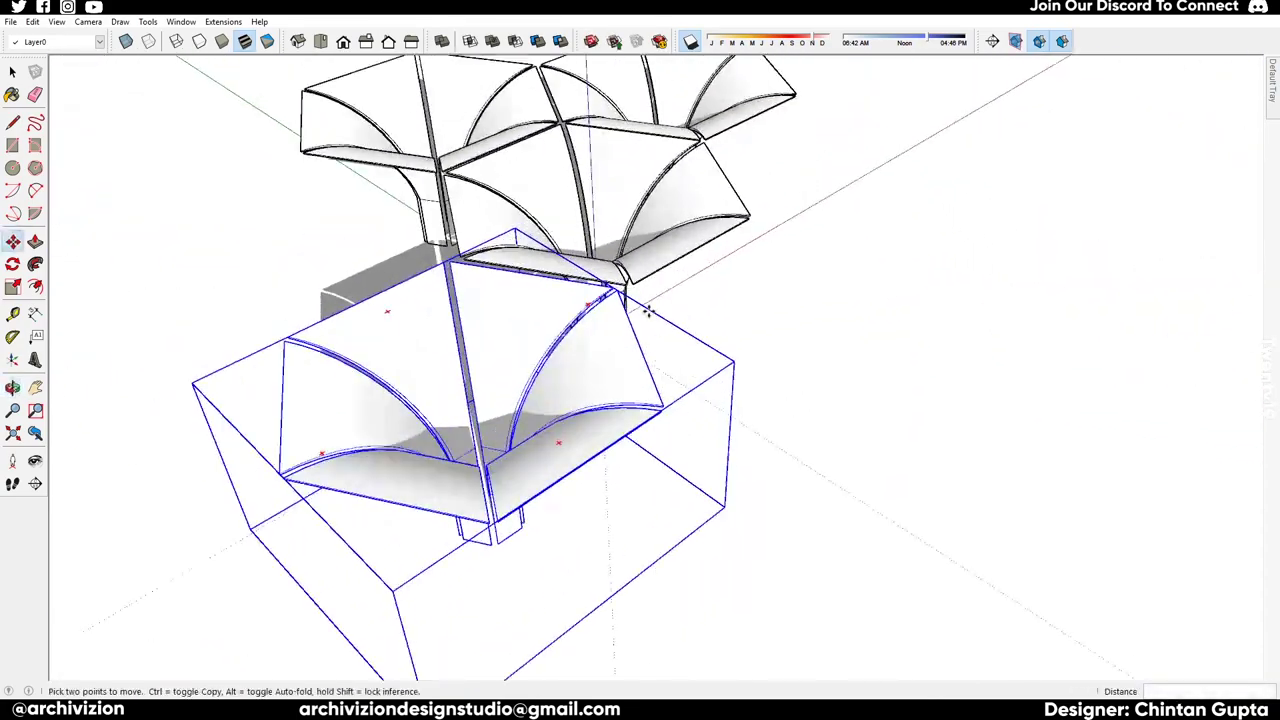
scroll(635, 305, "up", 3)
key("ctrl")
left_click(602, 278)
scroll(371, 123, "up", 7)
middle_click_drag(386, 117, 897, 340)
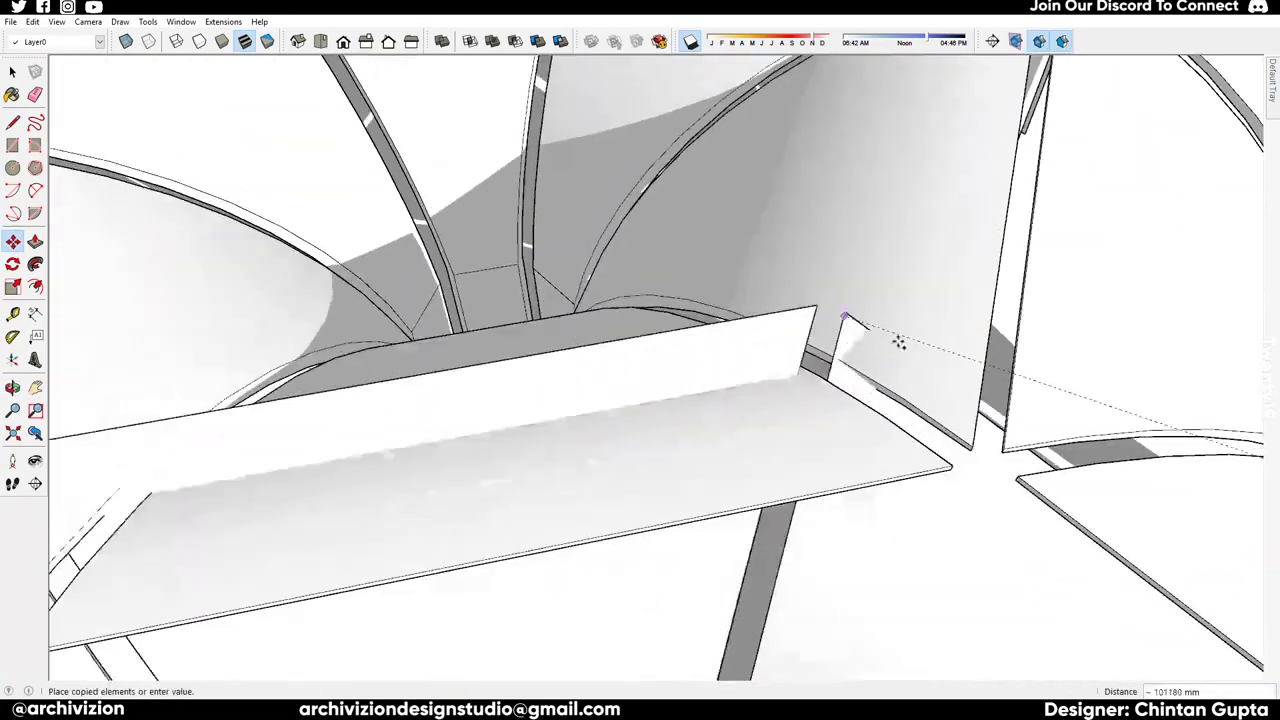
left_click(964, 491)
scroll(957, 455, "down", 8)
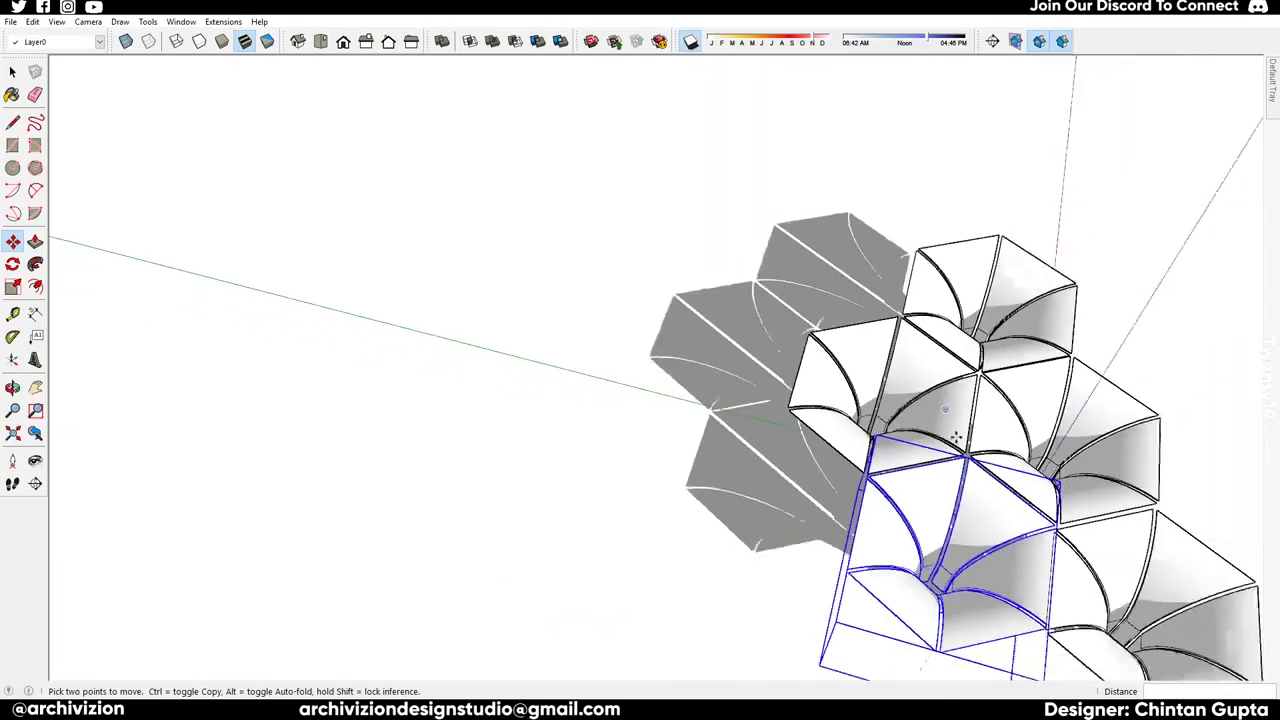
- Set the shadow date to around July and the shadow time to mid-morning
middle_click_drag(955, 437, 705, 110)
key("space")
middle_click_drag(773, 393, 860, 363)
left_click(797, 44)
left_click_drag(797, 44, 775, 64)
left_click_drag(919, 39, 886, 64)
- Delete the three outward-facing segments of the front middle column, leaving only its inner half
scroll(710, 368, "up", 5)
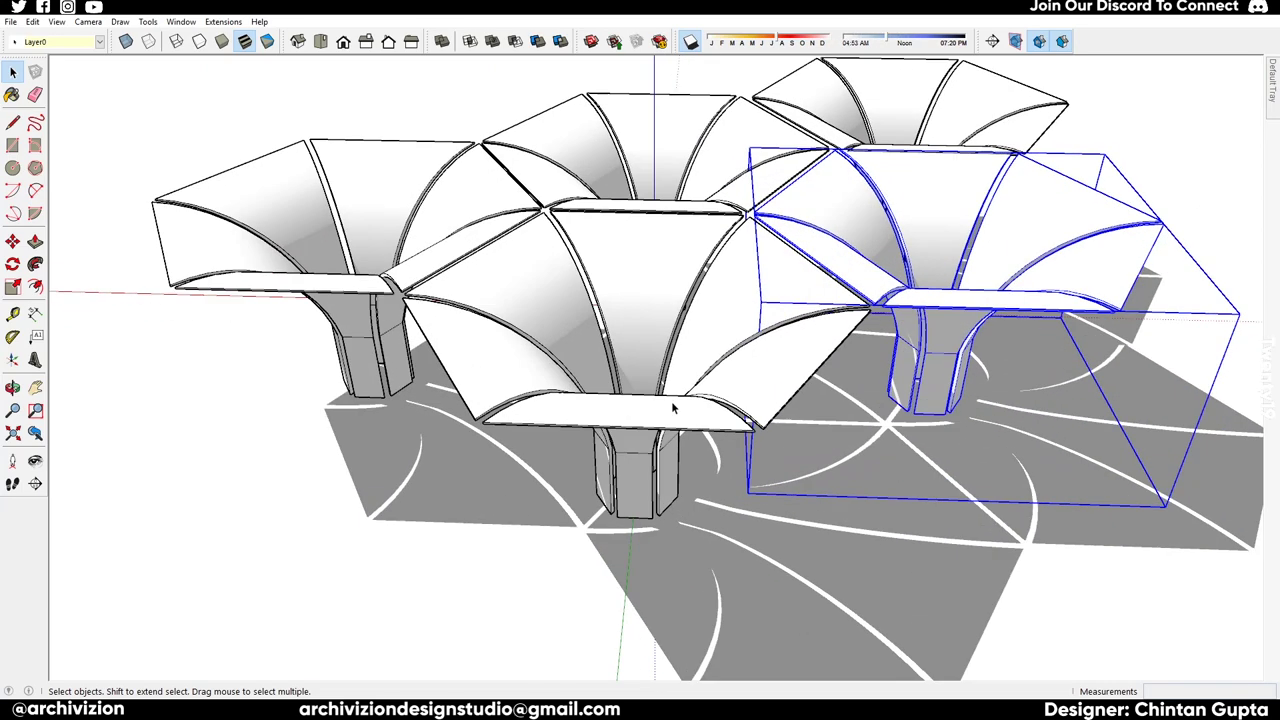
double_click(671, 401)
triple_click(643, 423)
key("Delete")
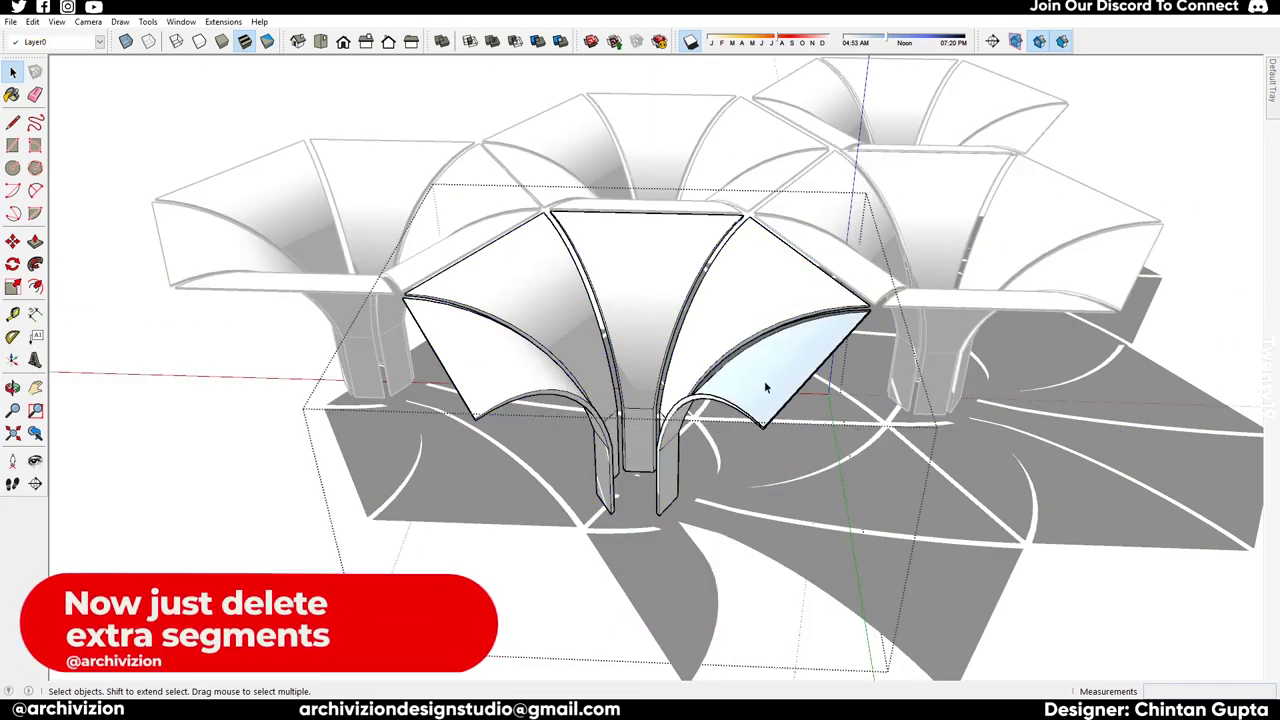
triple_click(766, 387)
key("Delete")
double_click(484, 382)
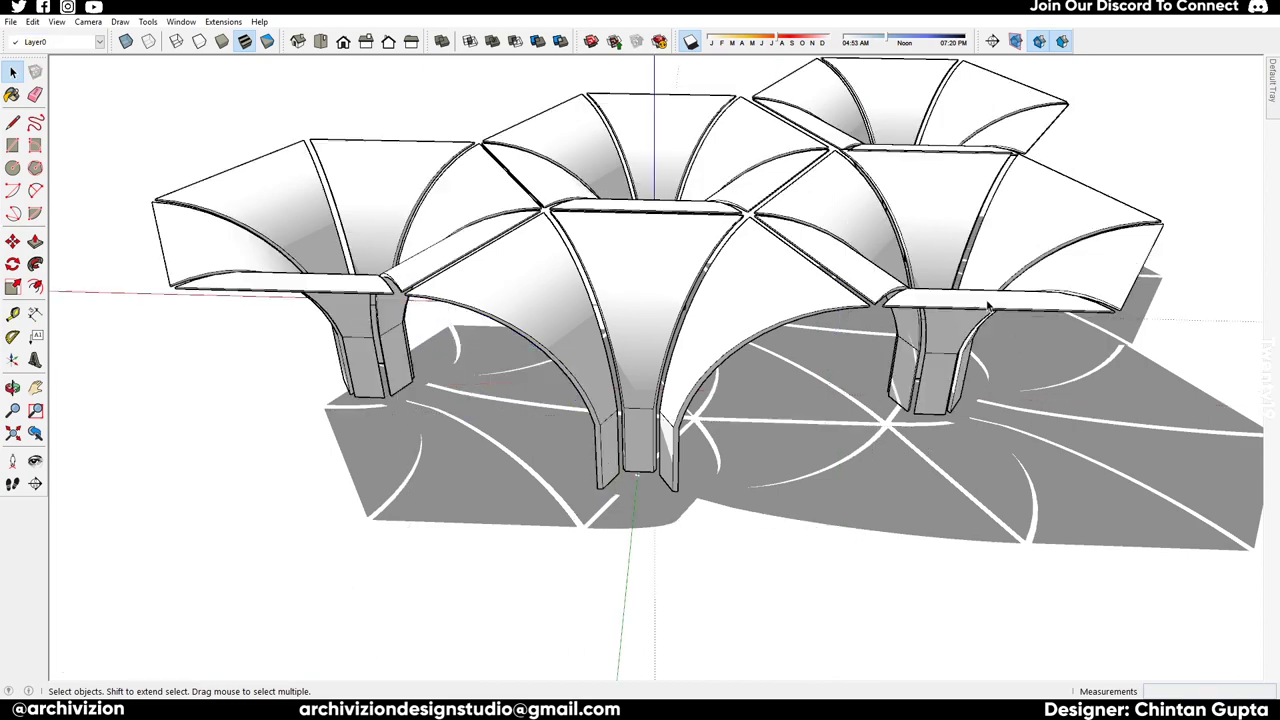
- Delete the extra outward-facing segments of the column next to the trimmed one
double_click(988, 307)
left_click(988, 307)
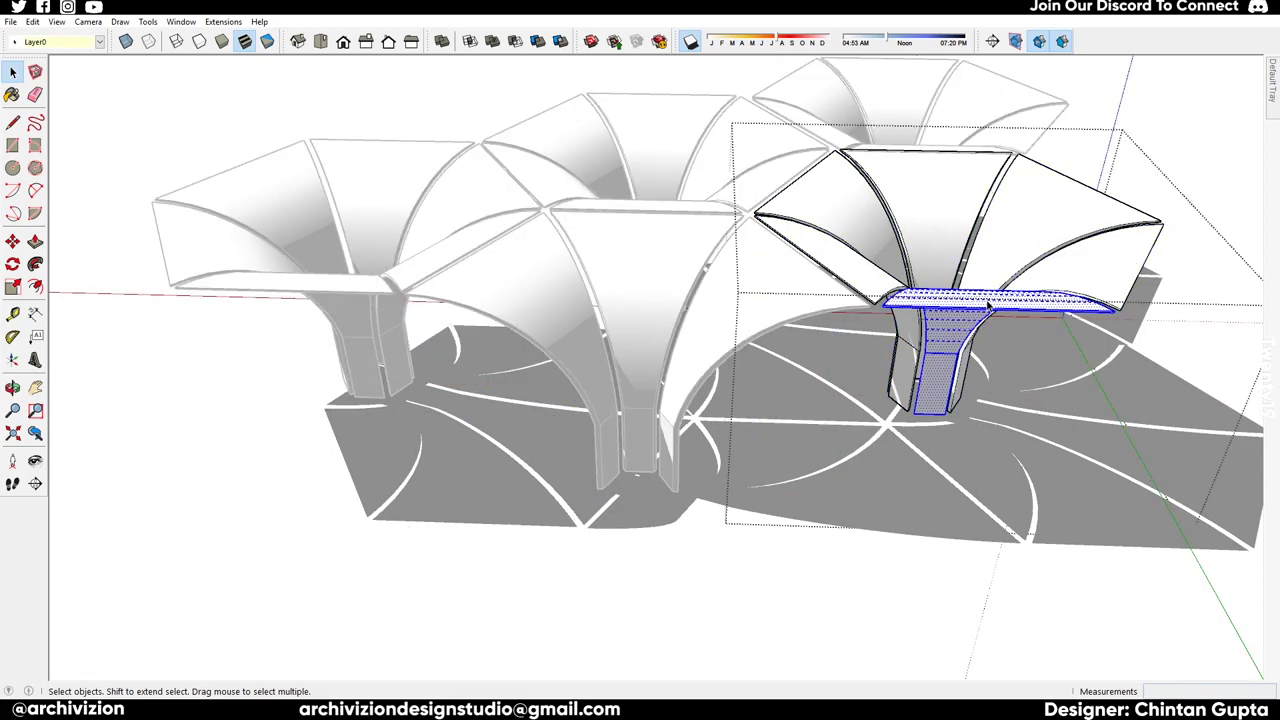
key("Delete")
key("Delete")
- Select all the columns and paint them with an orange material
middle_click_drag(1093, 291, 654, 496)
left_click_drag(1172, 603, 185, 146)
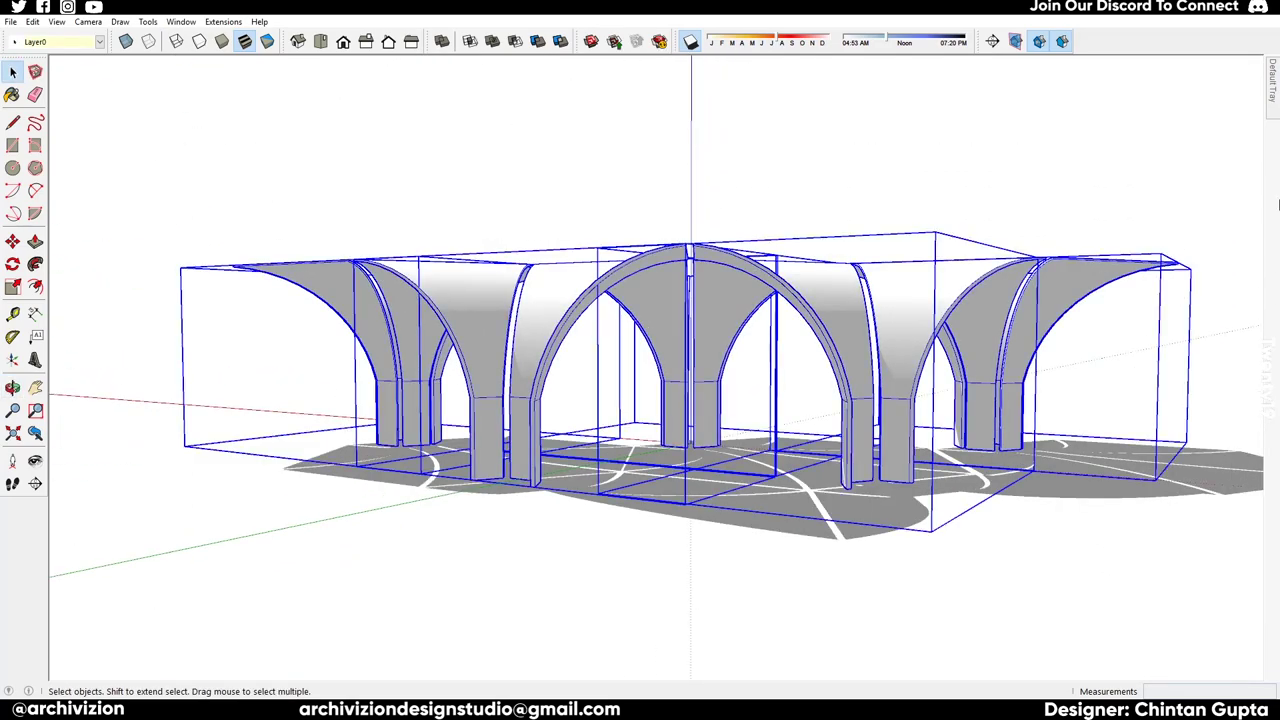
mouse_move(1275, 103)
left_click(1099, 374)
left_click(671, 357)
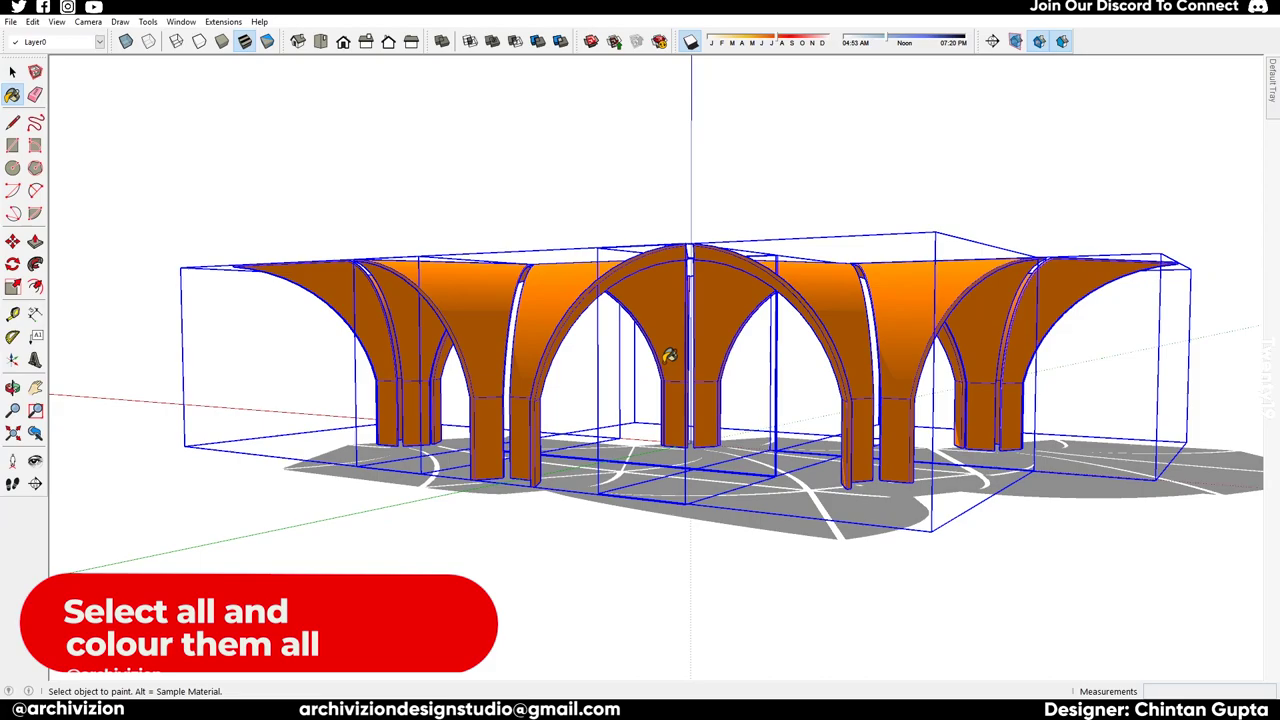
key("space")
left_click(705, 560)
- Delete the two outward-facing segments on both the end column and the column beside it
mouse_move(705, 530)
middle_mouse_down()
mouse_move(766, 574)
mouse_move(721, 402)
mouse_move(391, 506)
mouse_move(540, 410)
mouse_move(420, 500)
middle_mouse_up()
scroll(750, 500, "up", 4)
scroll(374, 451, "down", 5)
middle_click_drag(640, 400, 773, 357)
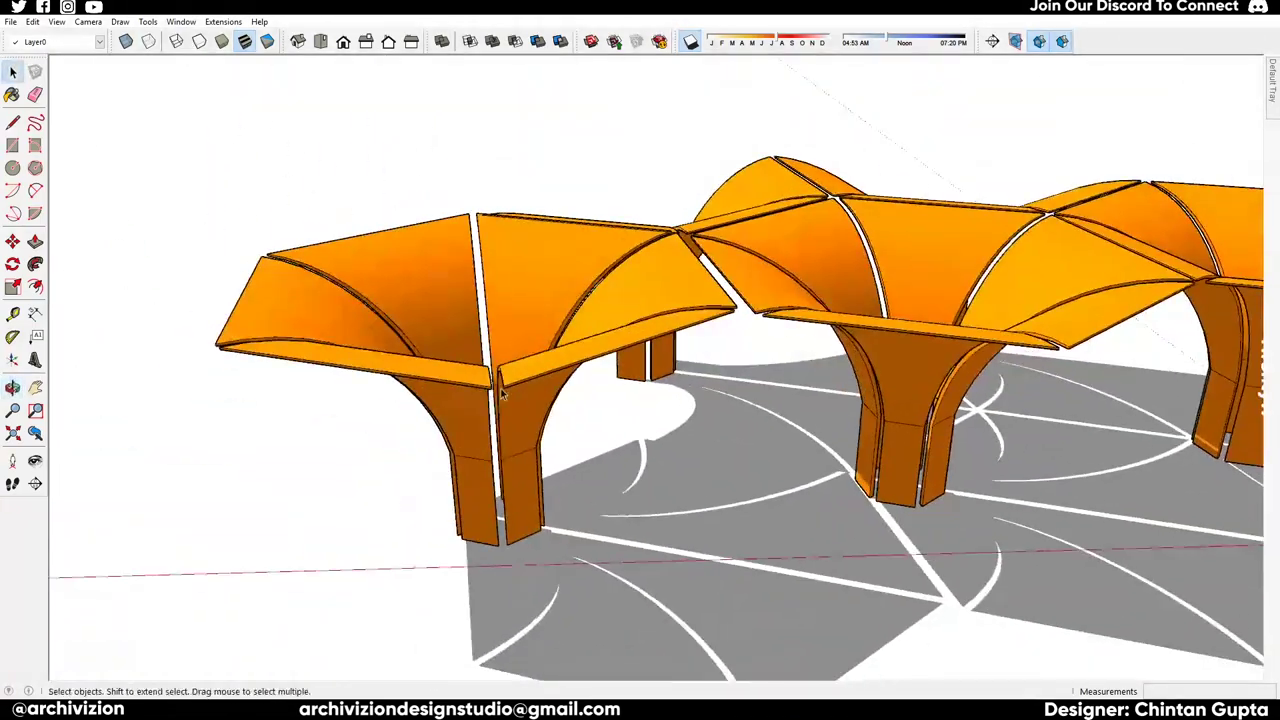
double_click(488, 464)
left_click(488, 464)
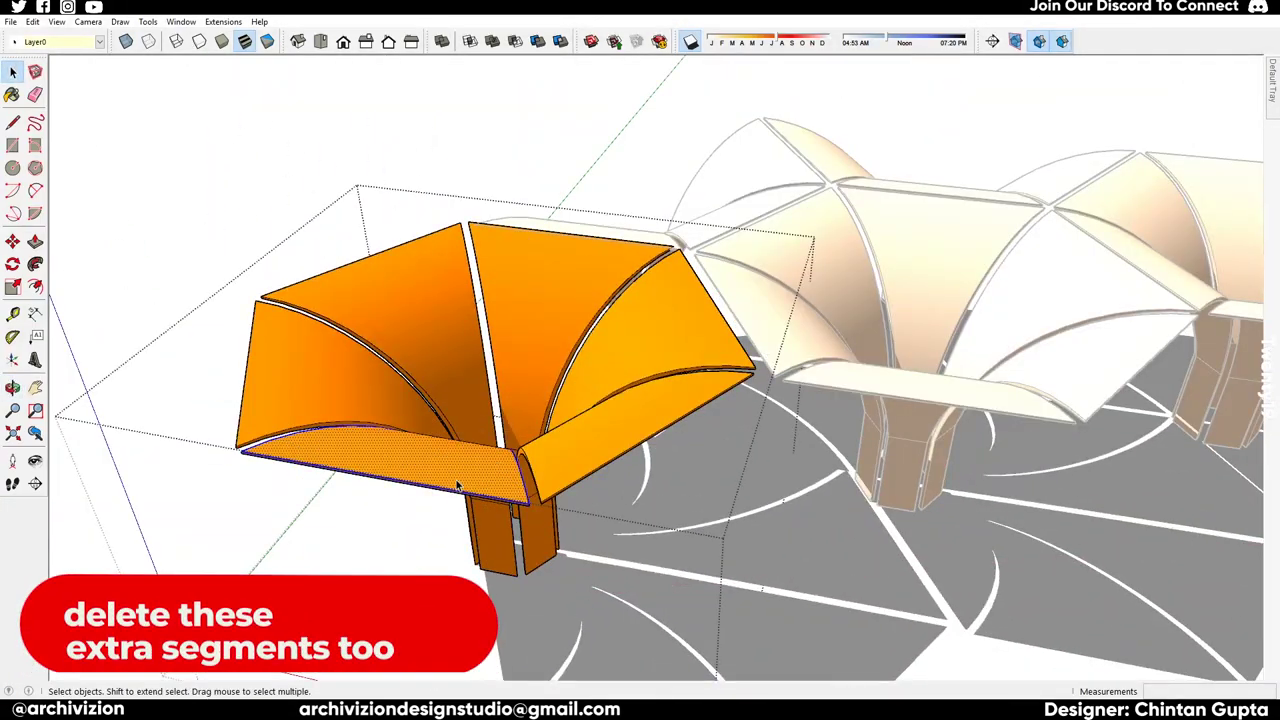
key("Delete")
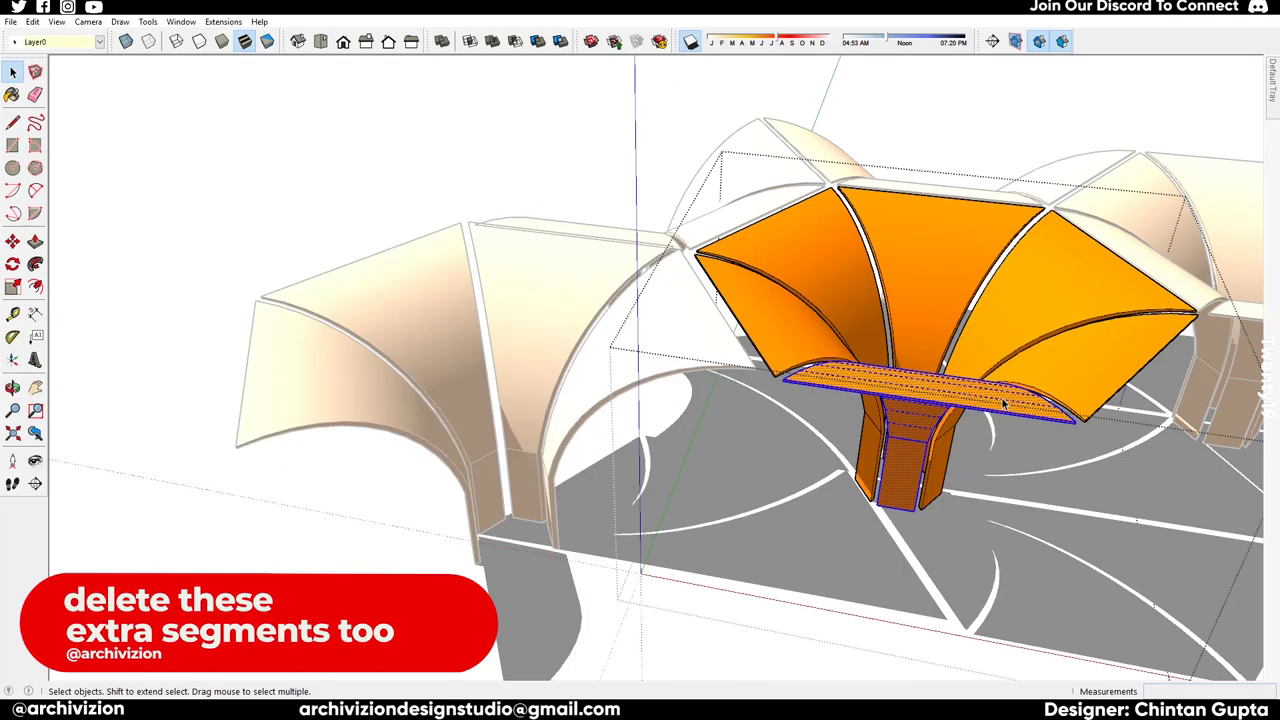
key("Delete")
middle_click_drag(1102, 391, 962, 68)
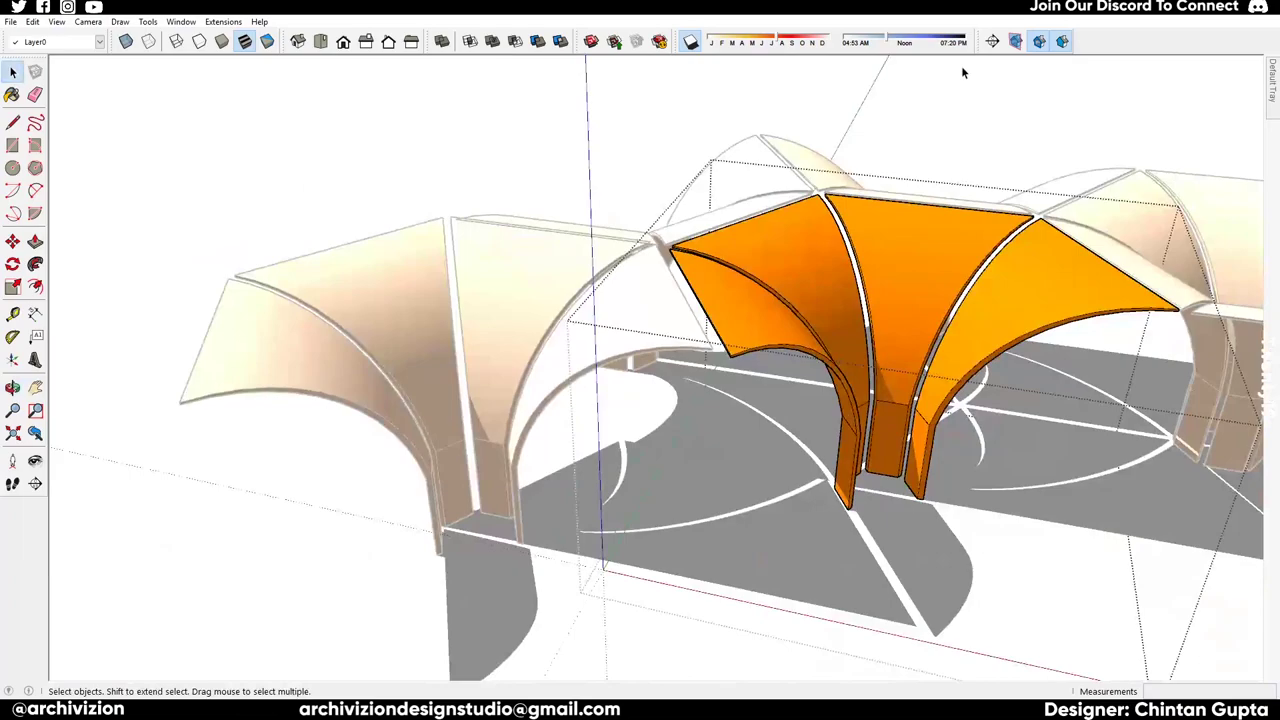
- Delete the two outward-facing lower segments of the column at the far end of the row
middle_click_drag(522, 165, 379, 171, "shift")
middle_click_drag(929, 334, 638, 358, "shift")
double_click(647, 336)
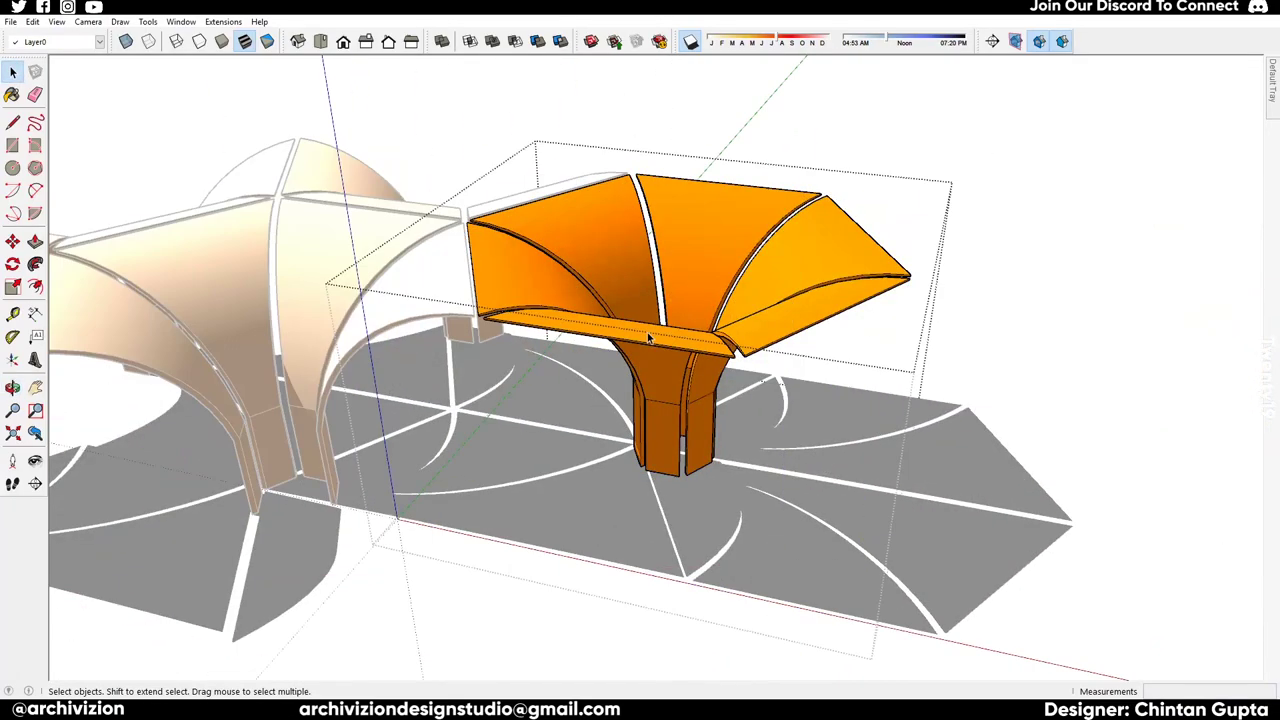
left_click(647, 336)
key("Delete")
left_click(754, 323)
key("Delete")
middle_click_drag(862, 400, 1205, 368)
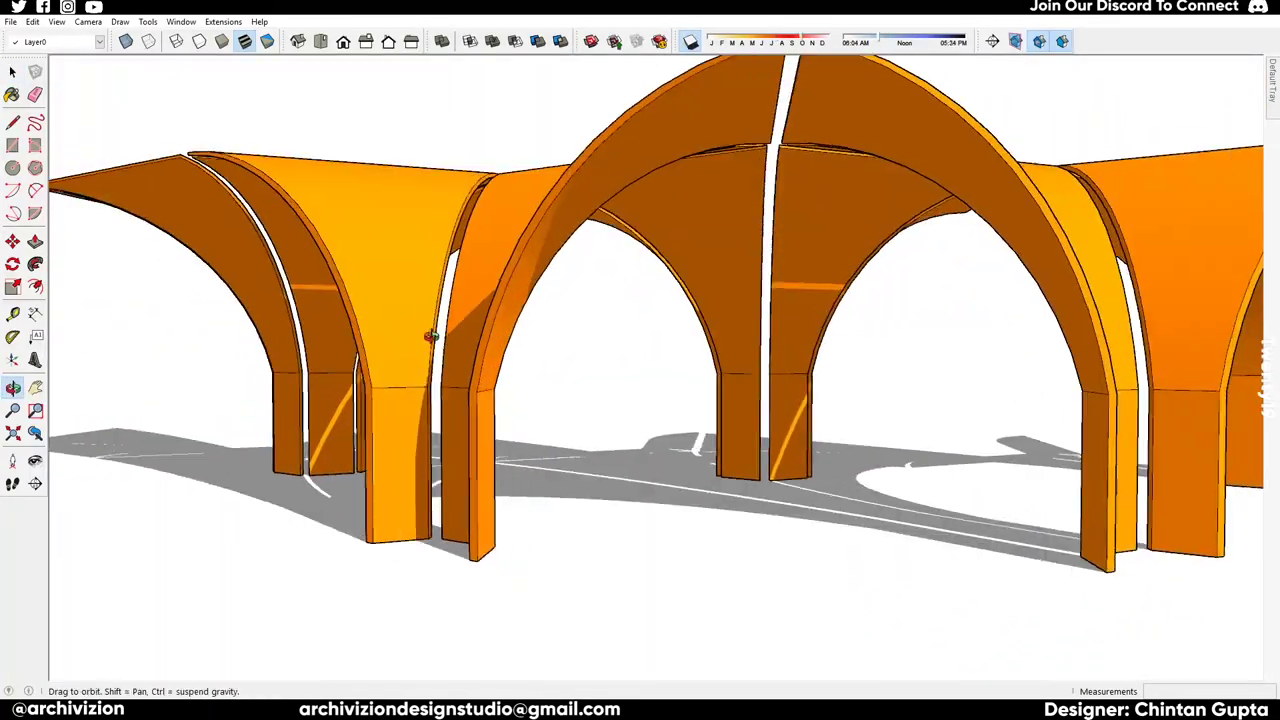